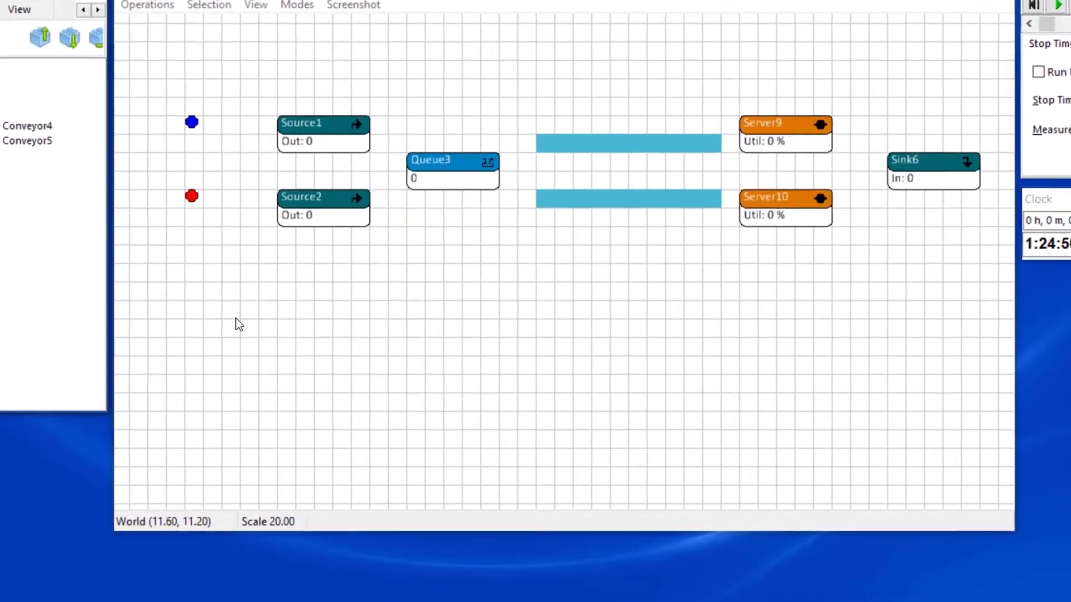
Set Source1's trigger on creation to assign each product a label named type with value 1
{"action": "double_click", "coordinate": [310, 136]}
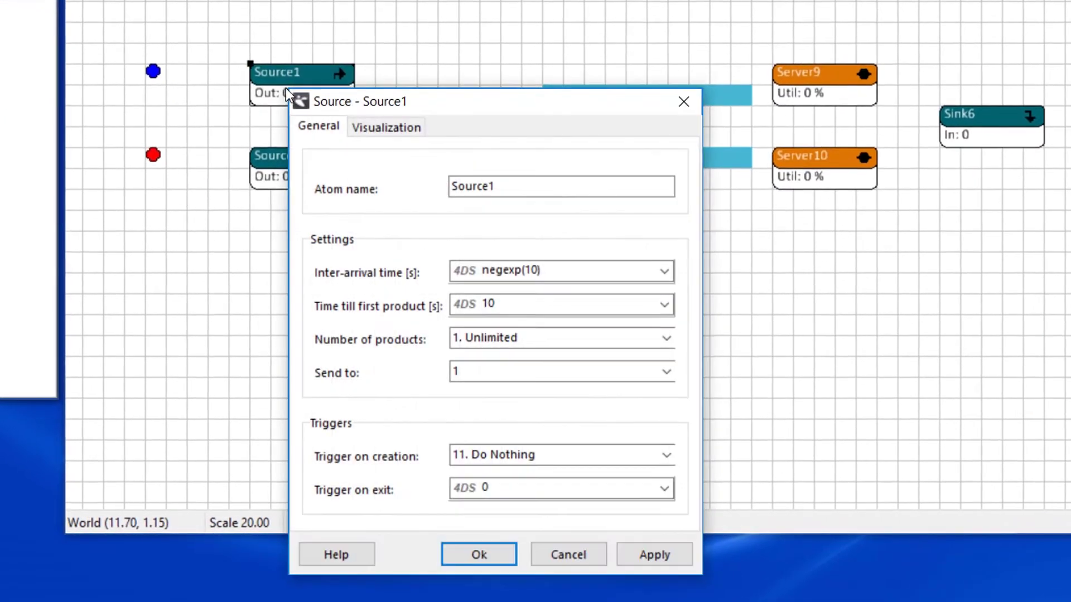
{"action": "left_click", "coordinate": [667, 455]}
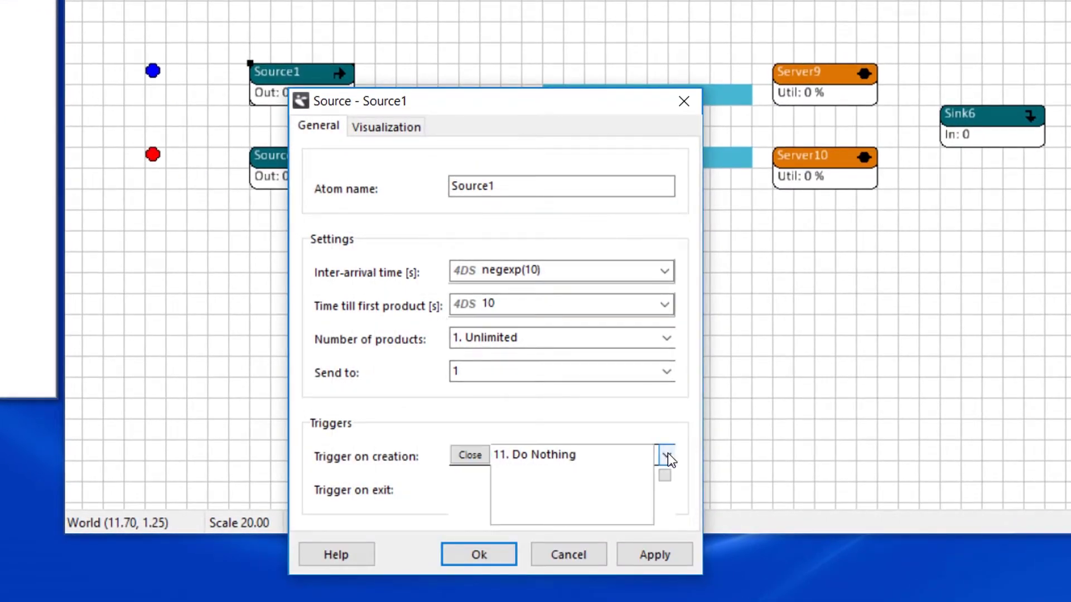
{"action": "left_click", "coordinate": [668, 455]}
{"action": "left_click", "coordinate": [604, 486]}
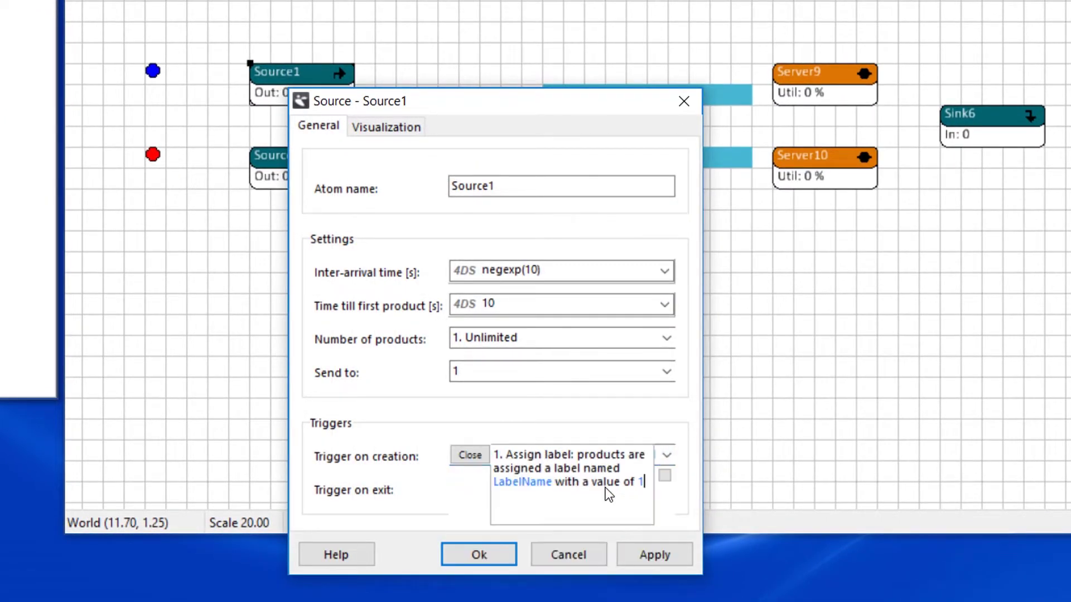
{"action": "left_click", "coordinate": [553, 486]}
{"action": "key", "text": "BackSpace"}
{"action": "key", "text": "BackSpace"}
{"action": "key", "text": "BackSpace"}
{"action": "key", "text": "BackSpace"}
{"action": "key", "text": "BackSpace"}
{"action": "key", "text": "BackSpace"}
{"action": "key", "text": "BackSpace"}
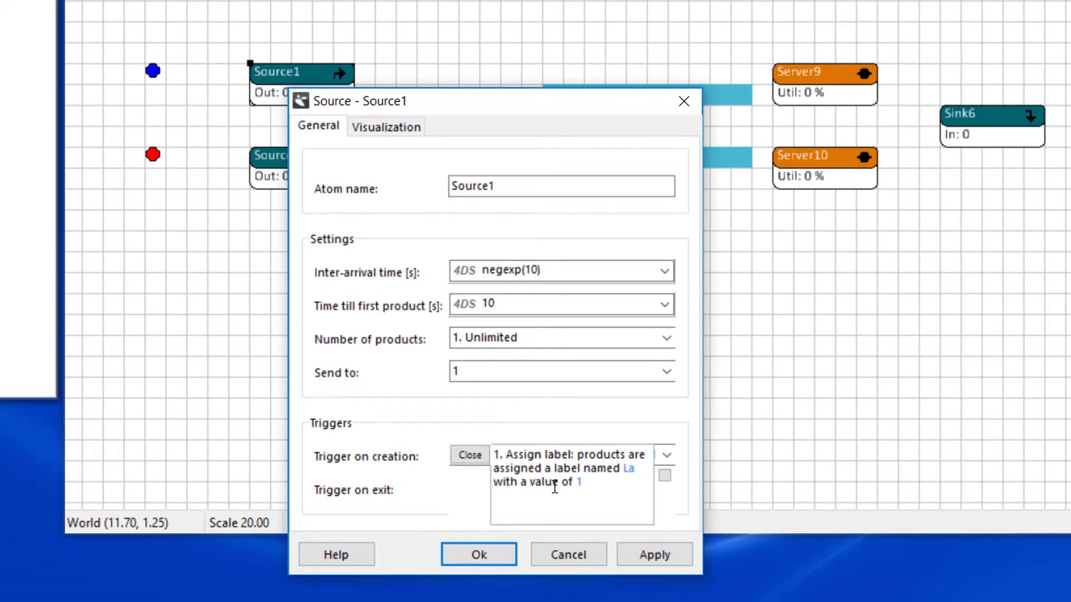
{"action": "key", "text": "BackSpace"}
{"action": "key", "text": "BackSpace"}
{"action": "type", "text": "type"}
{"action": "left_click", "coordinate": [480, 554]}
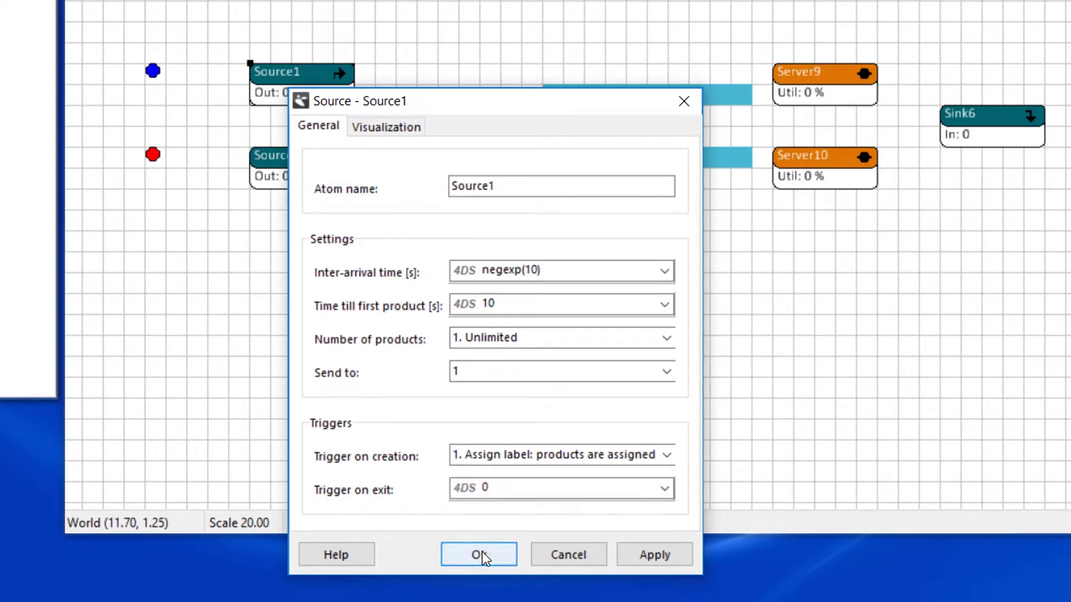
Set Source2's trigger on creation to assign each product a label named type with value 2
{"action": "double_click", "coordinate": [306, 168]}
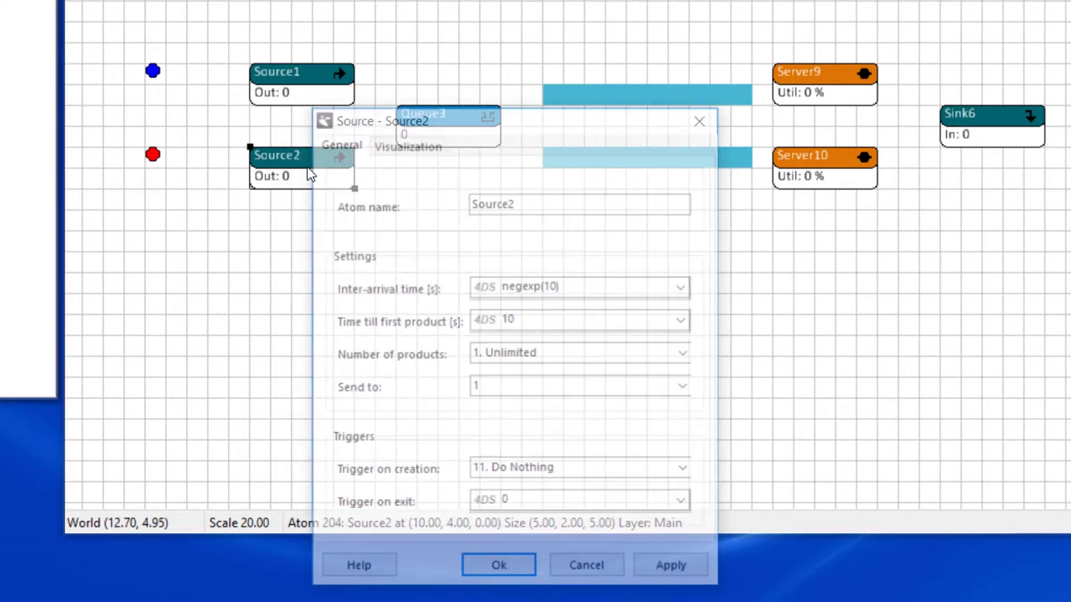
{"action": "left_click", "coordinate": [688, 471]}
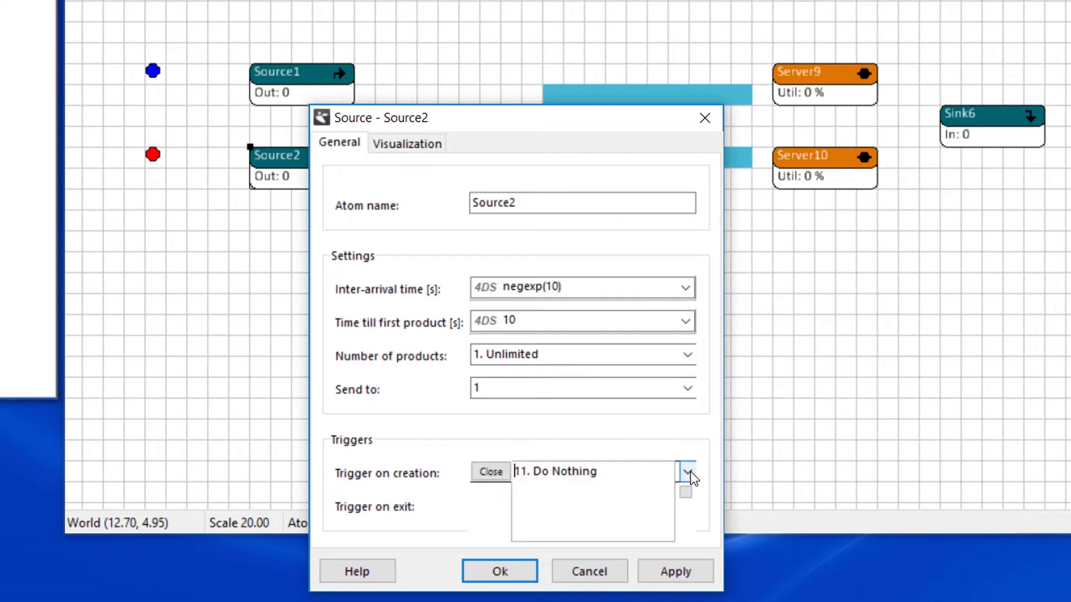
{"action": "left_click", "coordinate": [688, 471]}
{"action": "left_click", "coordinate": [662, 504]}
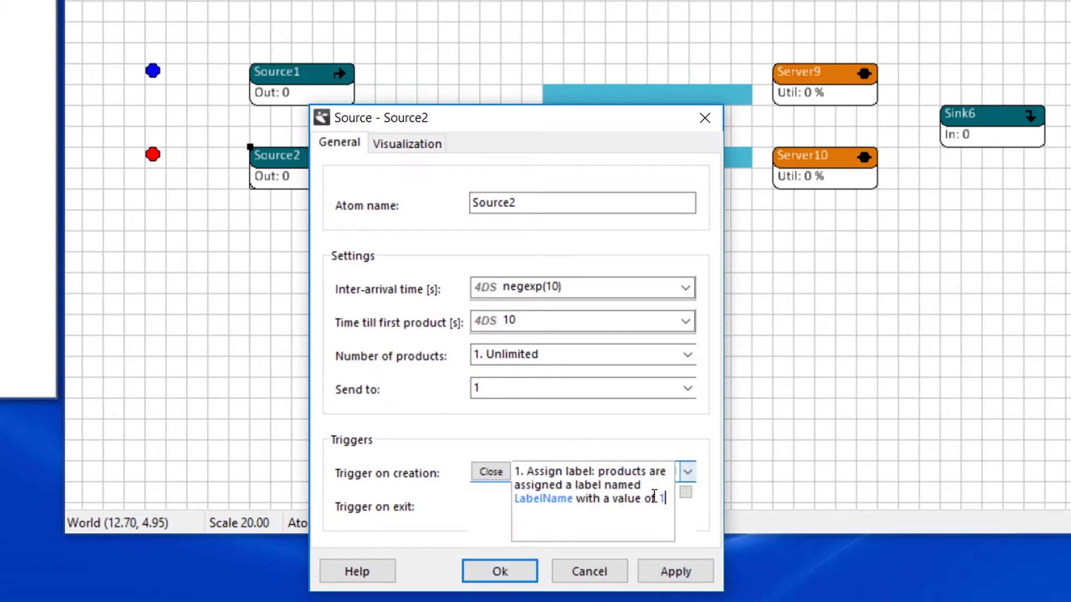
{"action": "left_click", "coordinate": [575, 498]}
{"action": "key", "text": "BackSpace"}
{"action": "key", "text": "BackSpace"}
{"action": "key", "text": "BackSpace"}
{"action": "key", "text": "BackSpace"}
{"action": "key", "text": "BackSpace"}
{"action": "key", "text": "BackSpace"}
{"action": "key", "text": "BackSpace"}
{"action": "key", "text": "BackSpace"}
{"action": "key", "text": "BackSpace"}
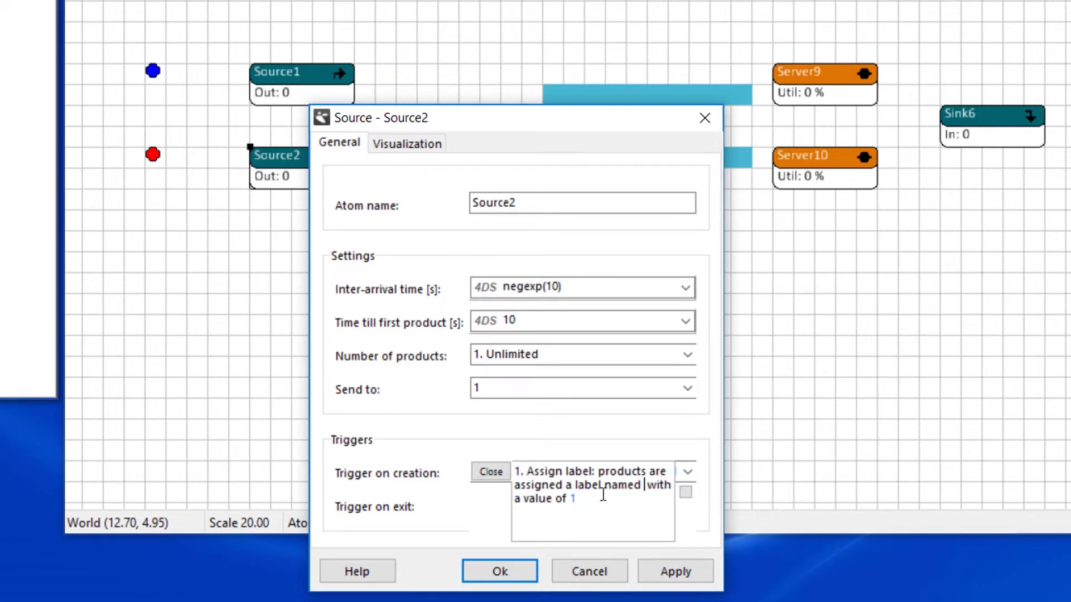
{"action": "type", "text": "type"}
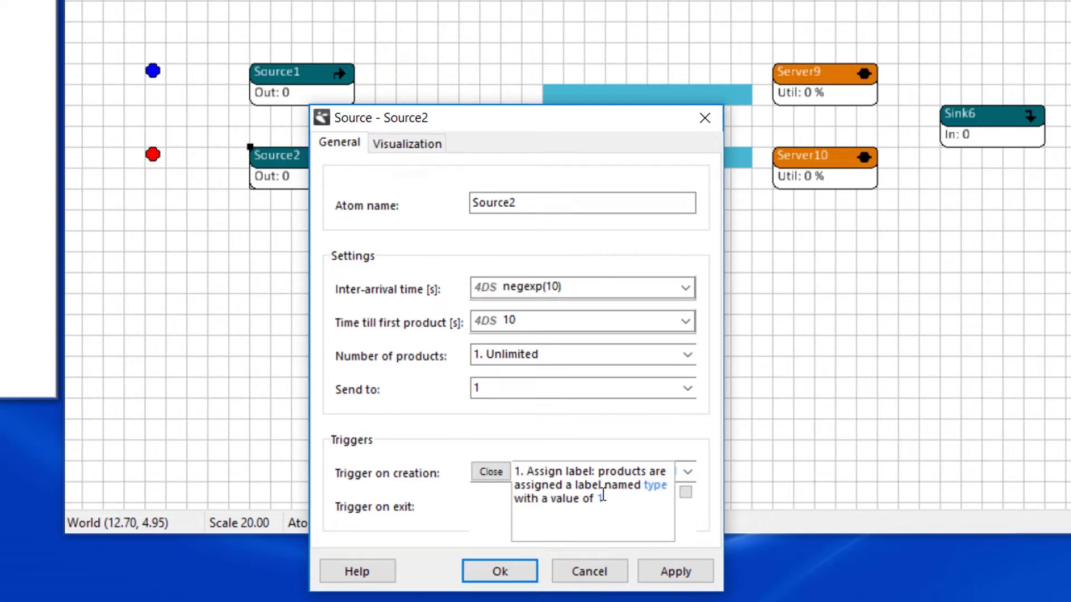
{"action": "left_click", "coordinate": [610, 500]}
{"action": "key", "text": "BackSpace"}
{"action": "type", "text": "2"}
{"action": "left_click", "coordinate": [519, 572]}
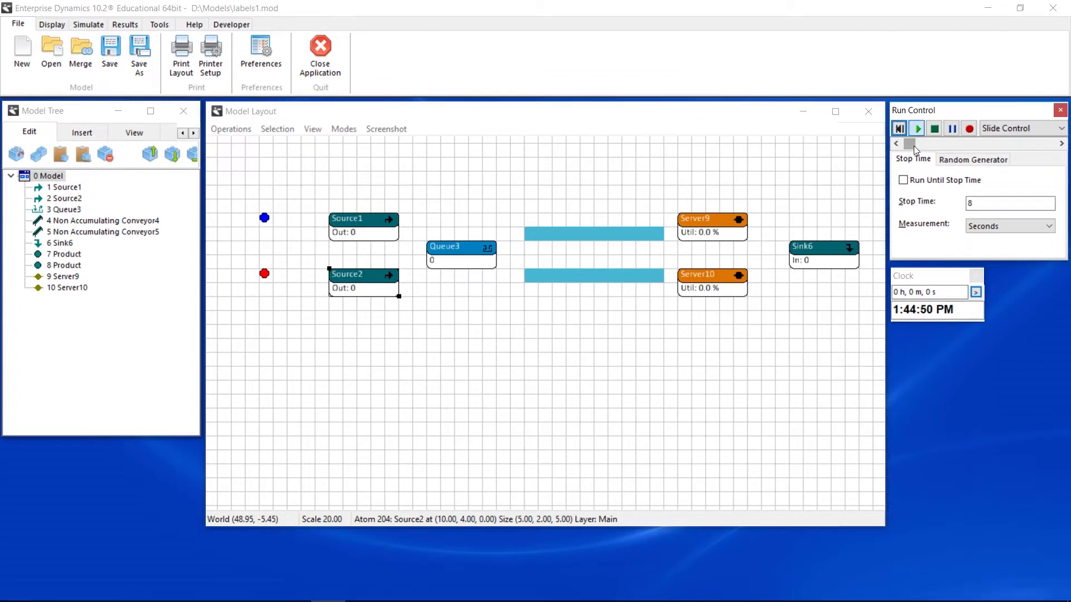
Run the simulation at high speed, stop it, and inspect the atom labels of the products in Queue3
{"action": "left_click_drag", "start_coordinate": [911, 144], "coordinate": [1025, 144]}
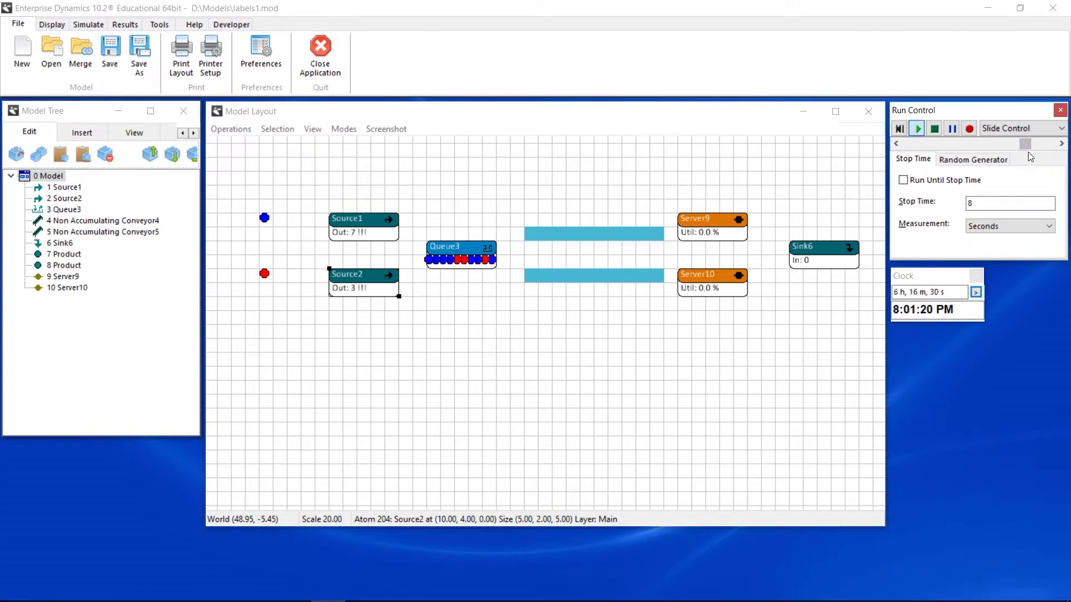
{"action": "left_click", "coordinate": [935, 129]}
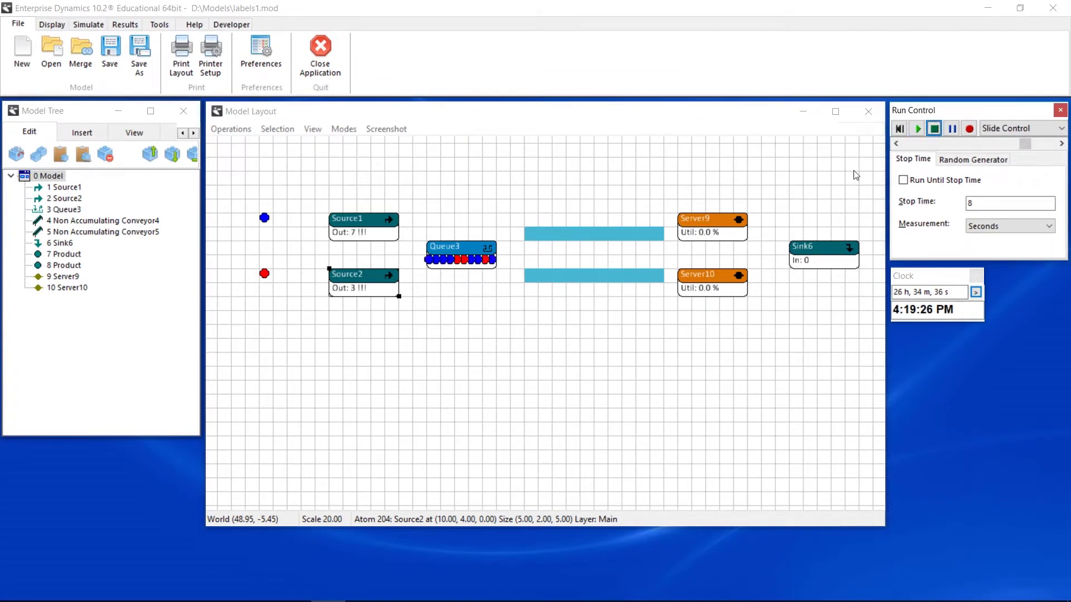
{"action": "left_click", "coordinate": [473, 247]}
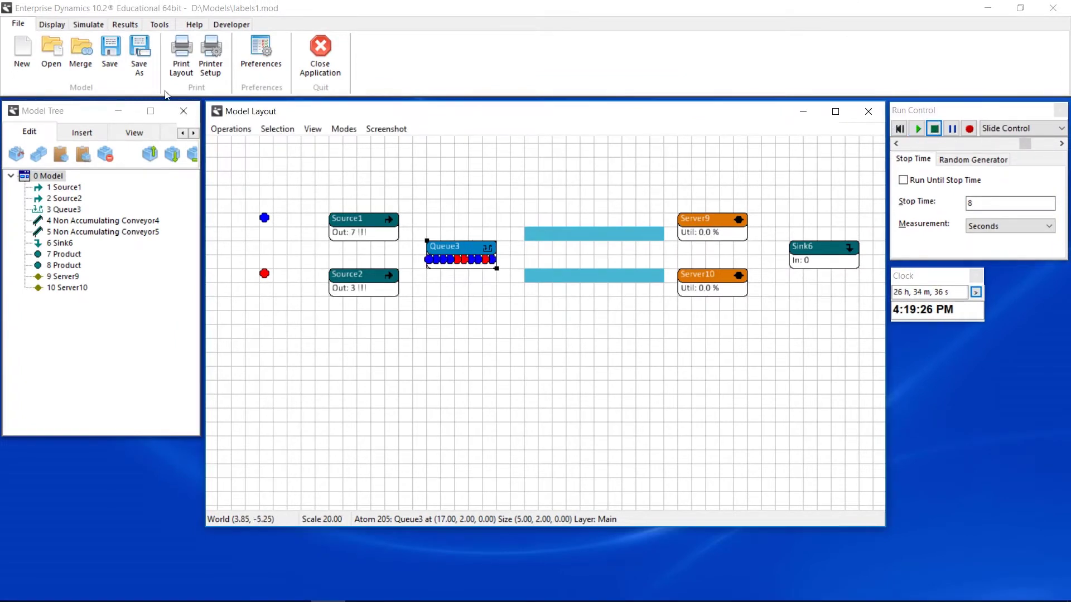
{"action": "left_click", "coordinate": [59, 26]}
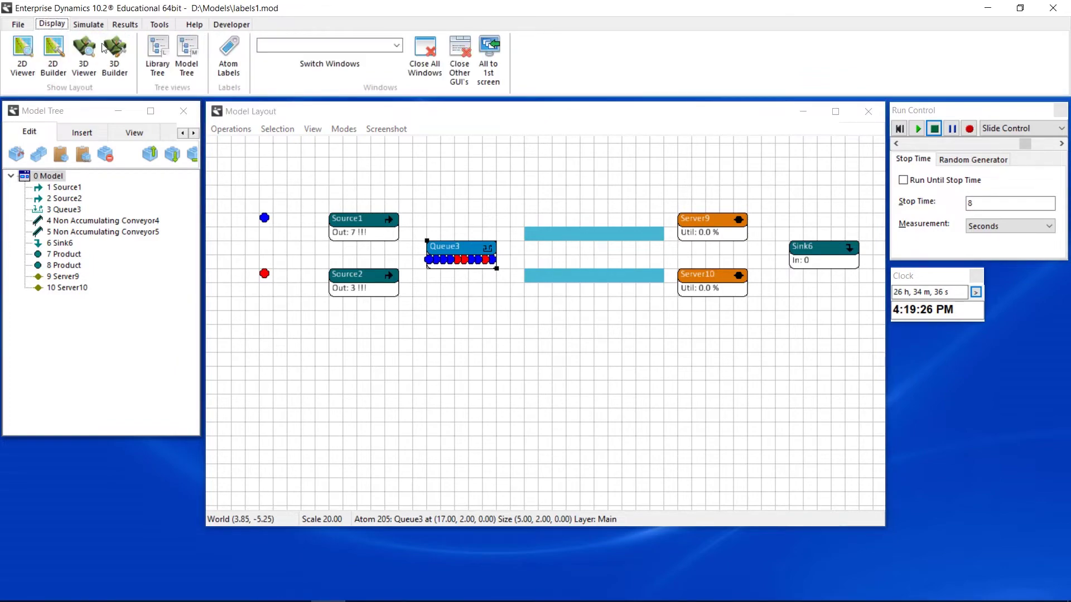
{"action": "left_click", "coordinate": [228, 55]}
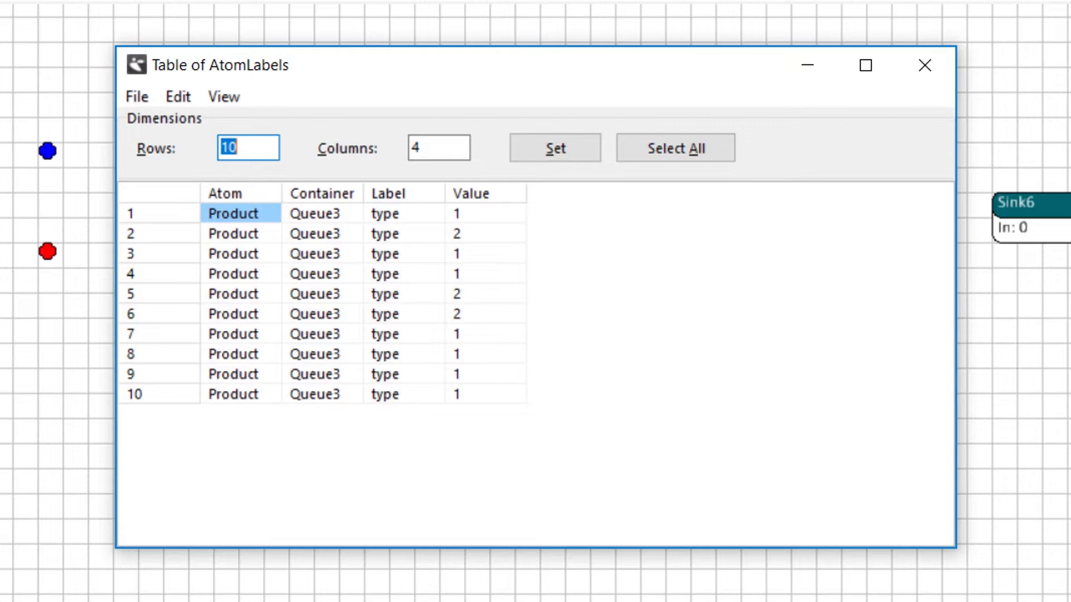
{"action": "left_click", "coordinate": [924, 66]}
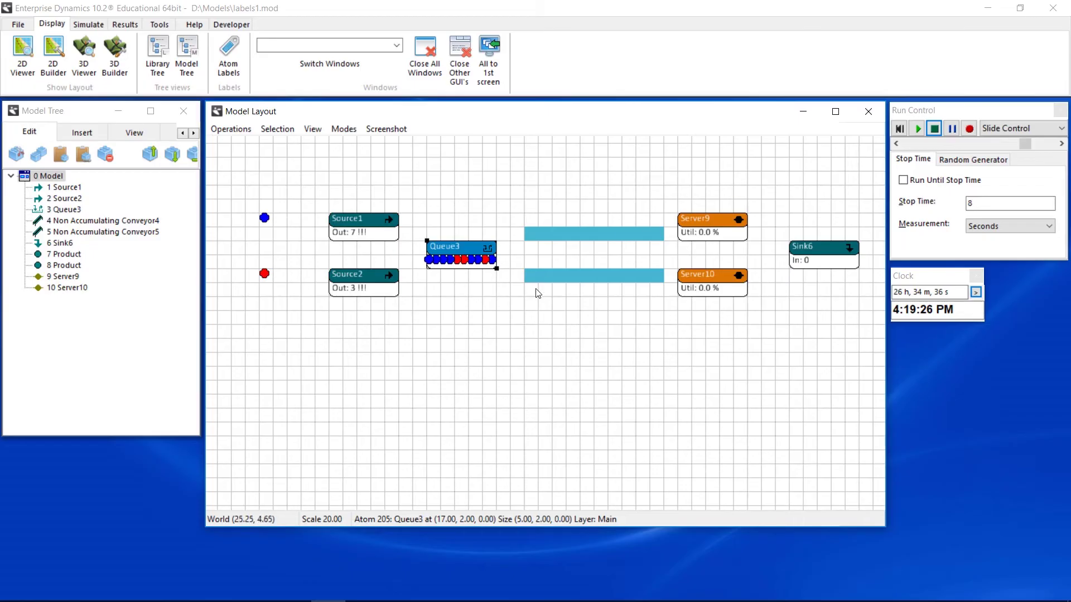
Connect Queue3's first output channel to the upper conveyor and its second output channel to the lower conveyor
{"action": "key", "text": "ctrl+r"}
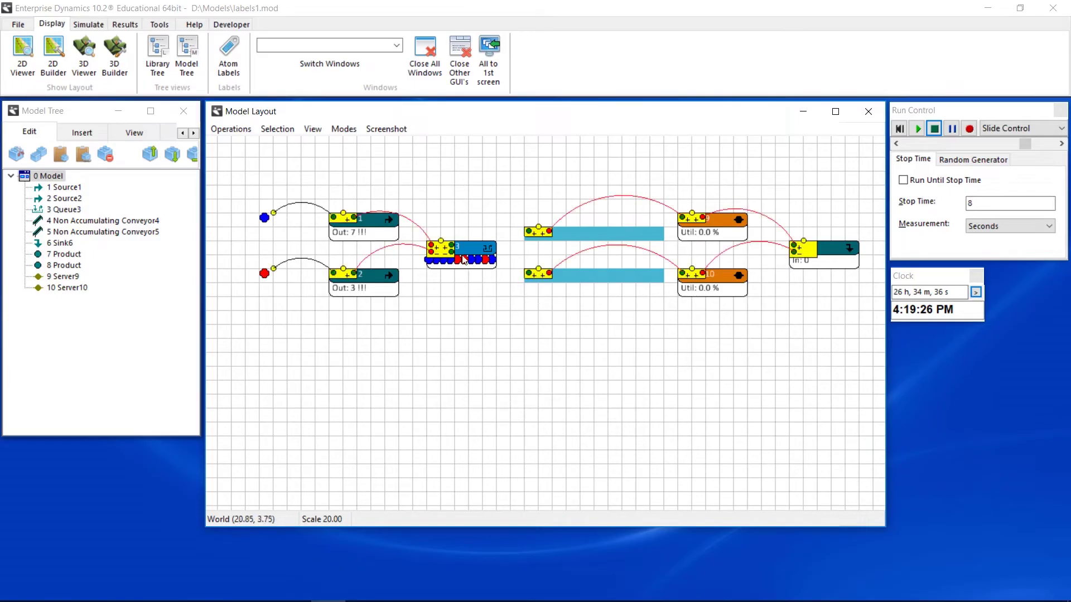
{"action": "left_click_drag", "start_coordinate": [455, 249], "coordinate": [528, 234]}
{"action": "key", "text": "ctrl+r"}
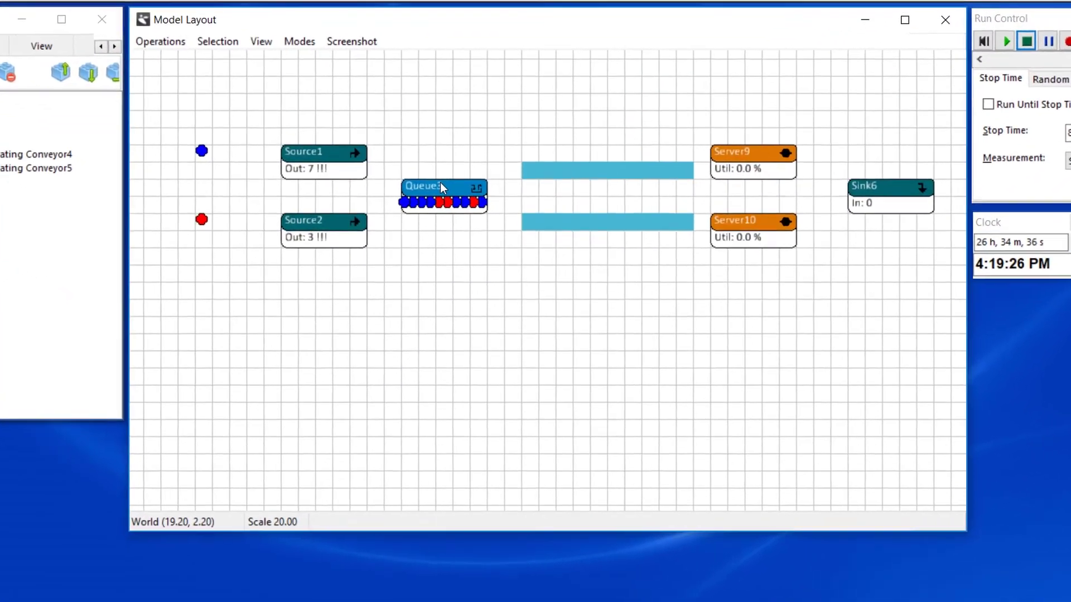
Set Queue3's Send to rule to option 7, By label value (direct), using the label named type
{"action": "double_click", "coordinate": [453, 225]}
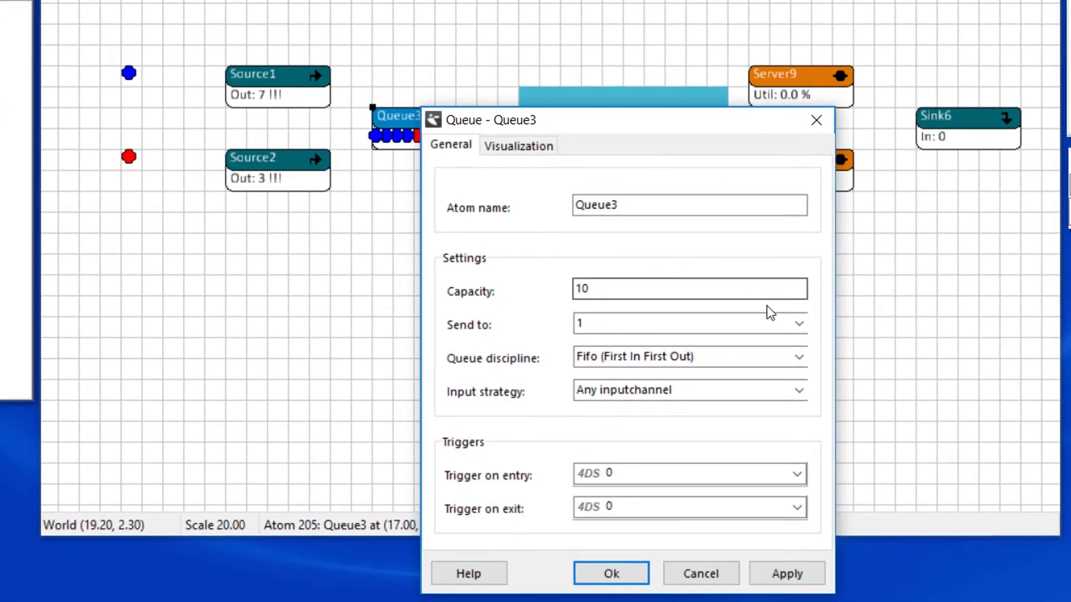
{"action": "left_click", "coordinate": [801, 324]}
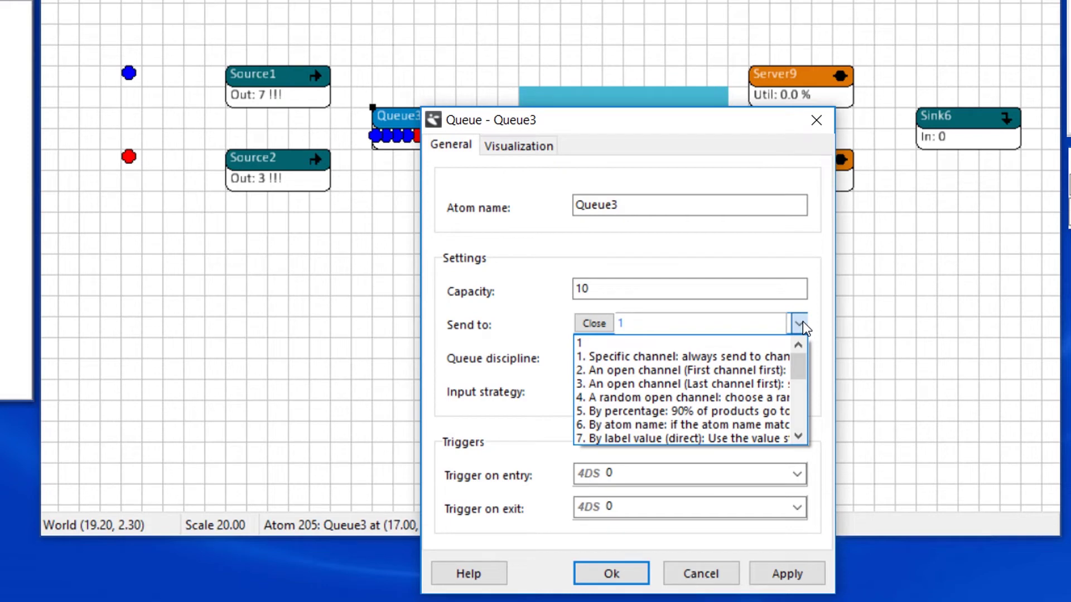
{"action": "left_click", "coordinate": [705, 439]}
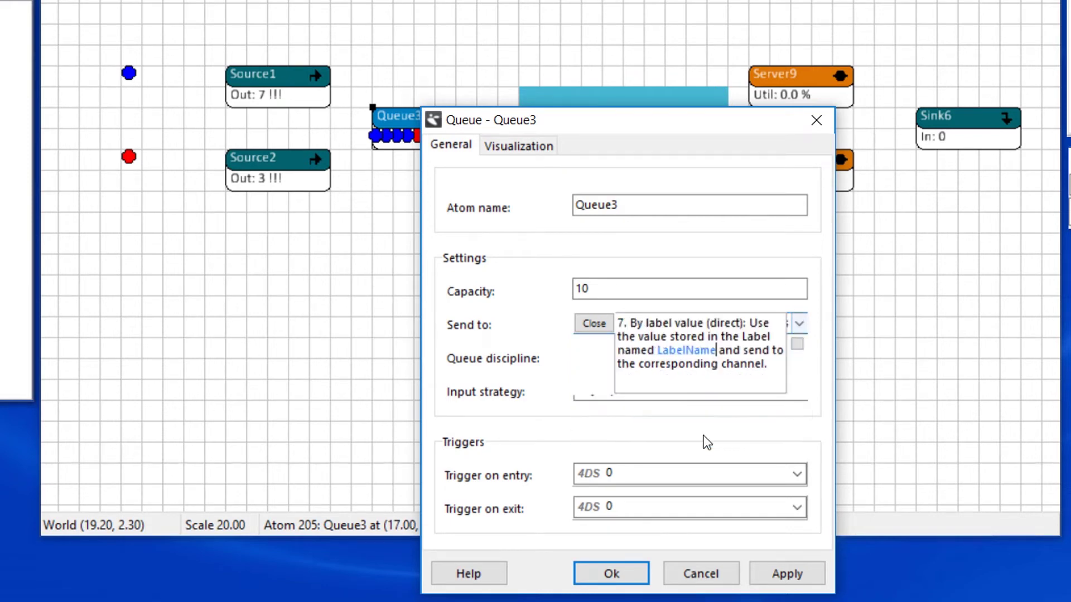
{"action": "key", "text": "BackSpace"}
{"action": "key", "text": "BackSpace"}
{"action": "key", "text": "BackSpace"}
{"action": "key", "text": "BackSpace"}
{"action": "key", "text": "BackSpace"}
{"action": "key", "text": "BackSpace"}
{"action": "key", "text": "BackSpace"}
{"action": "key", "text": "BackSpace"}
{"action": "key", "text": "BackSpace"}
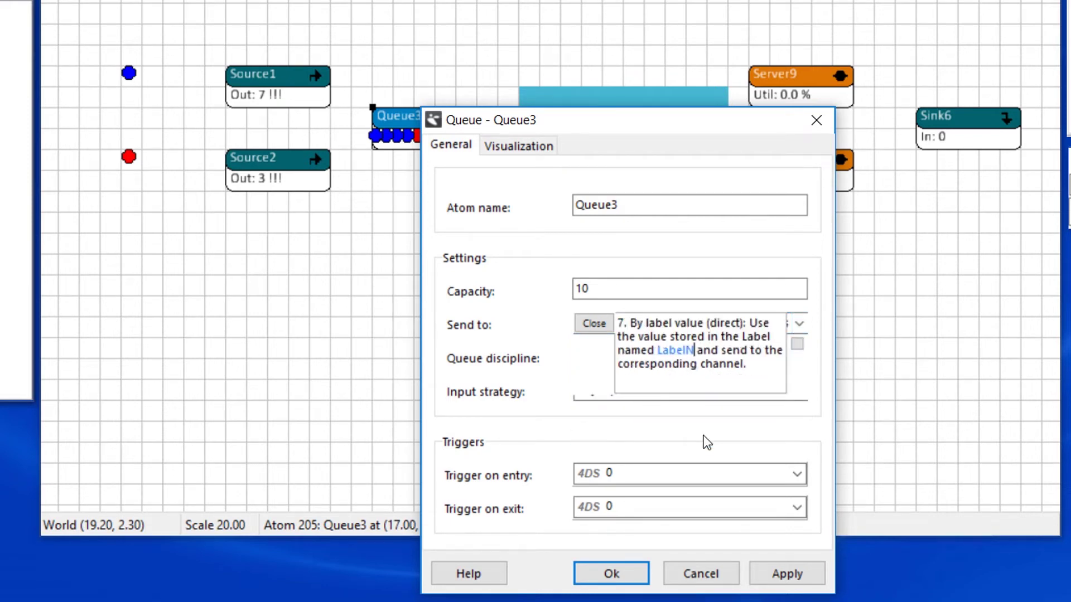
{"action": "type", "text": "type"}
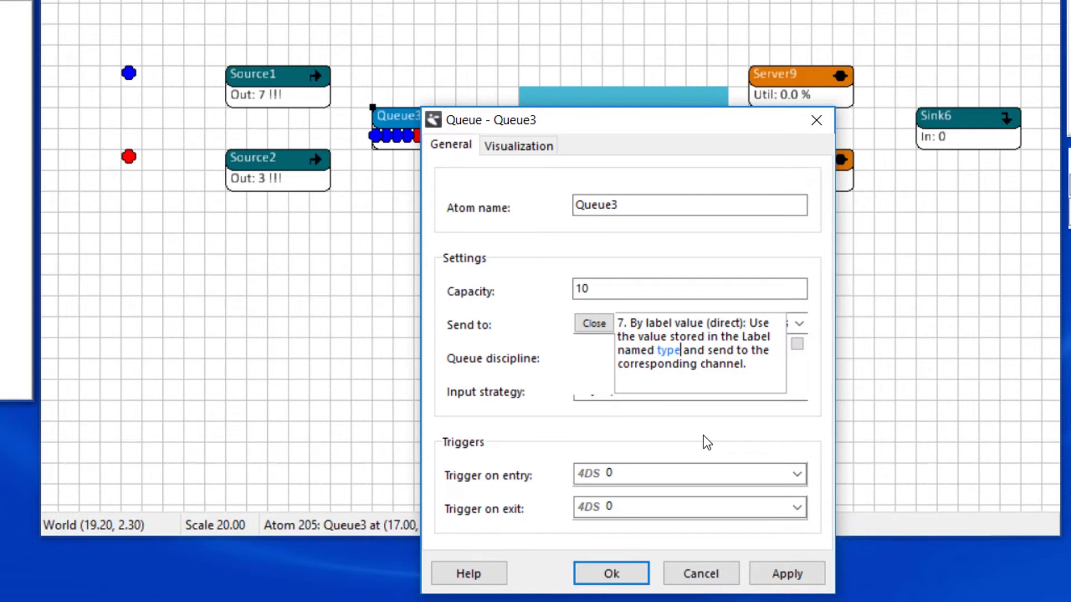
{"action": "left_click", "coordinate": [631, 572]}
{"action": "left_click", "coordinate": [632, 572]}
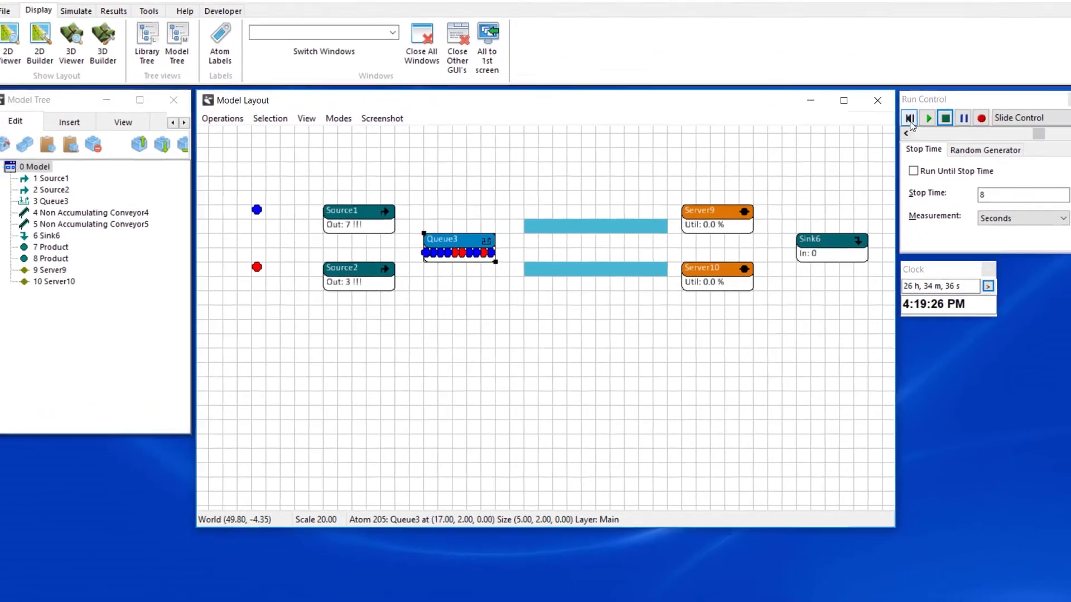
Restart the simulation, slow it down to watch how products are routed over the conveyors, and reset it
{"action": "left_click", "coordinate": [899, 129]}
{"action": "left_click", "coordinate": [917, 128]}
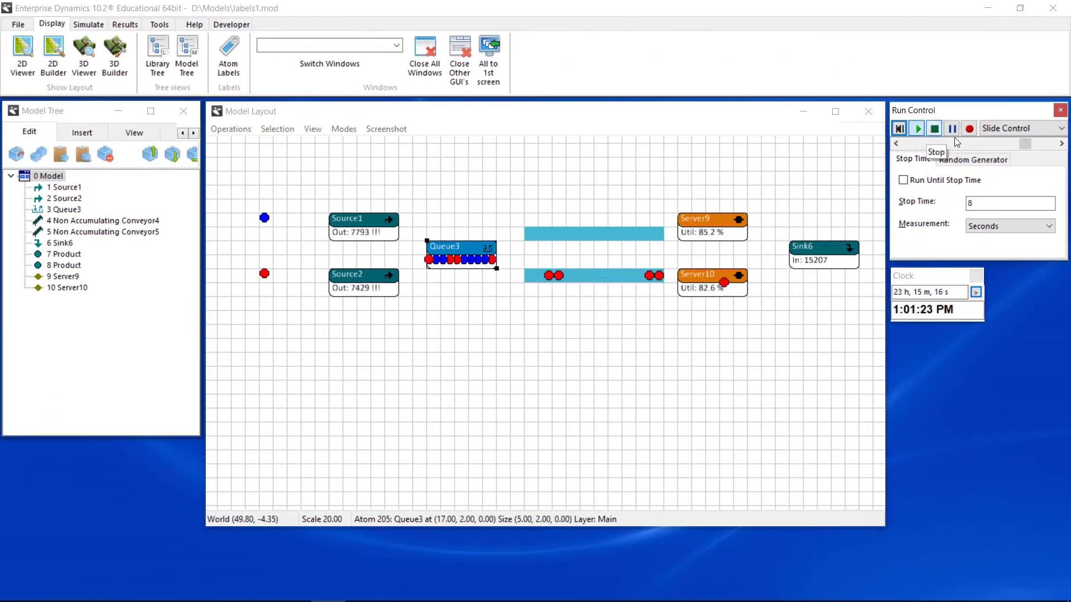
{"action": "left_click_drag", "start_coordinate": [1023, 143], "coordinate": [933, 145]}
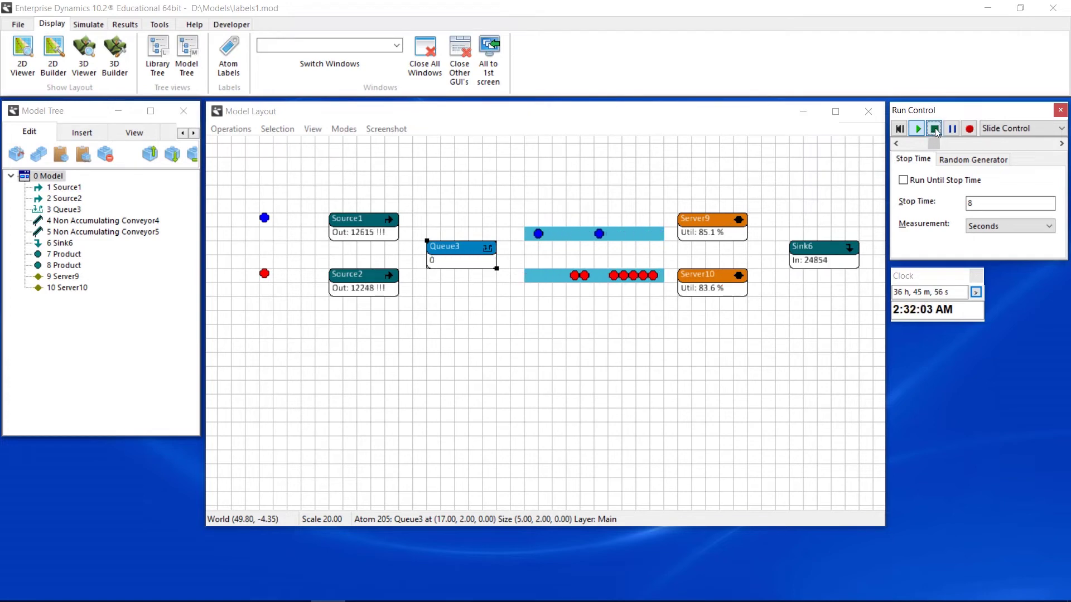
{"action": "left_click", "coordinate": [935, 129]}
{"action": "left_click", "coordinate": [899, 128]}
Choose the conditional label formula If(Label([LabelName], Last(c)) = ?, ?, ?) as Server9's cycle time
{"action": "double_click", "coordinate": [695, 216]}
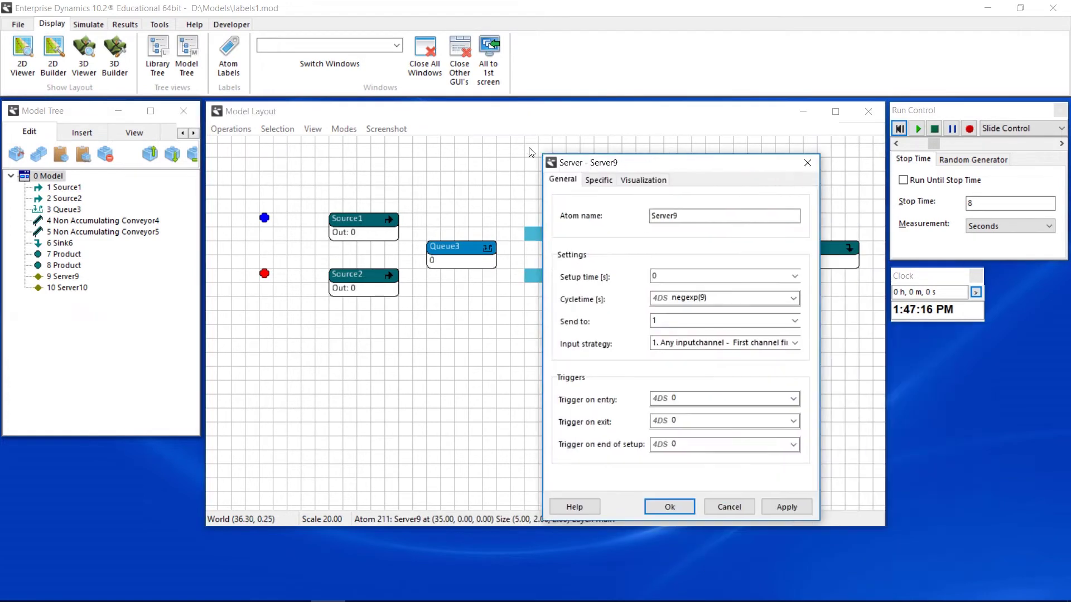
{"action": "left_click", "coordinate": [729, 272]}
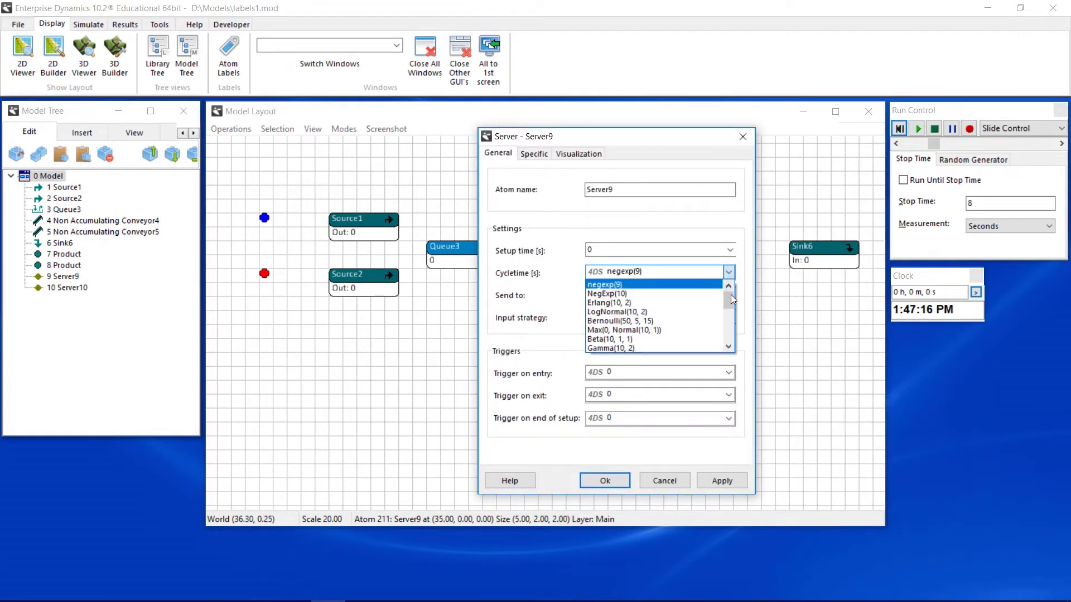
{"action": "left_click_drag", "start_coordinate": [731, 294], "coordinate": [732, 345]}
{"action": "left_click", "coordinate": [695, 339]}
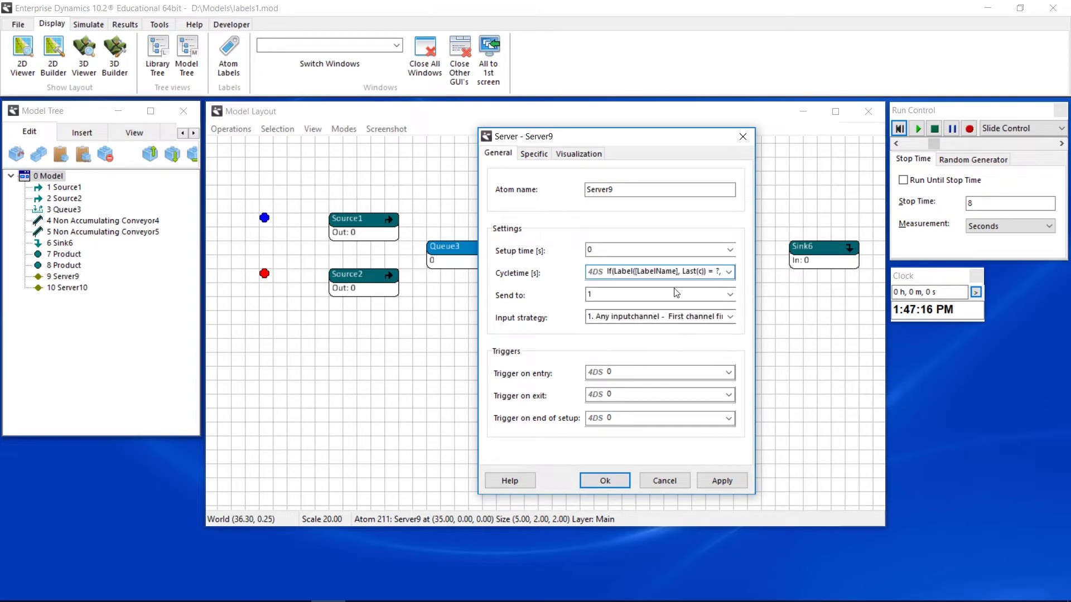
Complete Server9's cycle time formula so products with type label 1 take negexp(6), and start the simulation
{"action": "left_click_drag", "start_coordinate": [451, 239], "coordinate": [409, 239]}
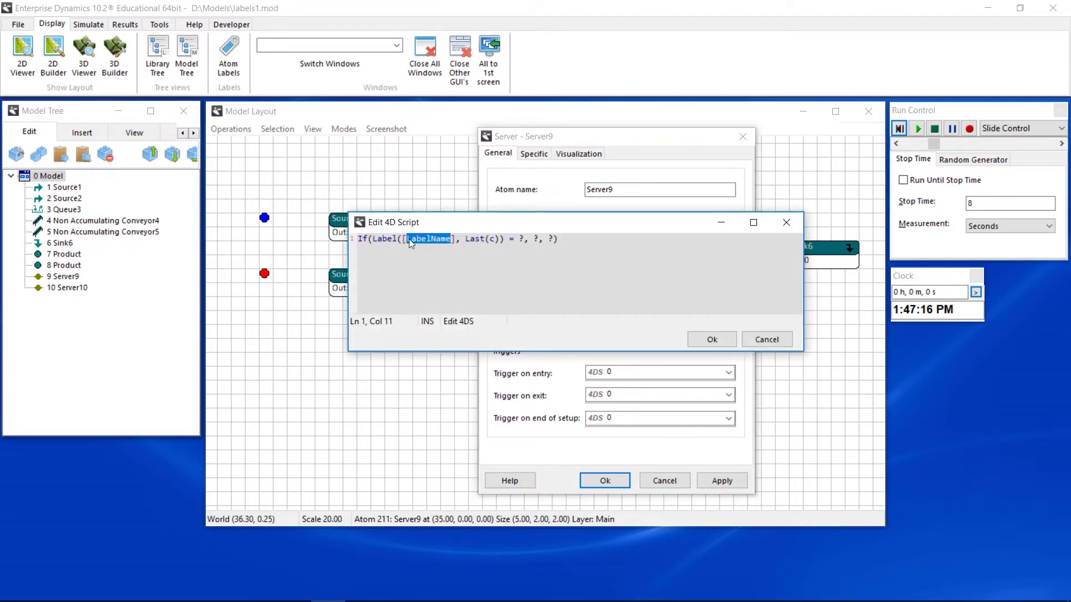
{"action": "type", "text": "type"}
{"action": "left_click", "coordinate": [500, 238]}
{"action": "type", "text": "1"}
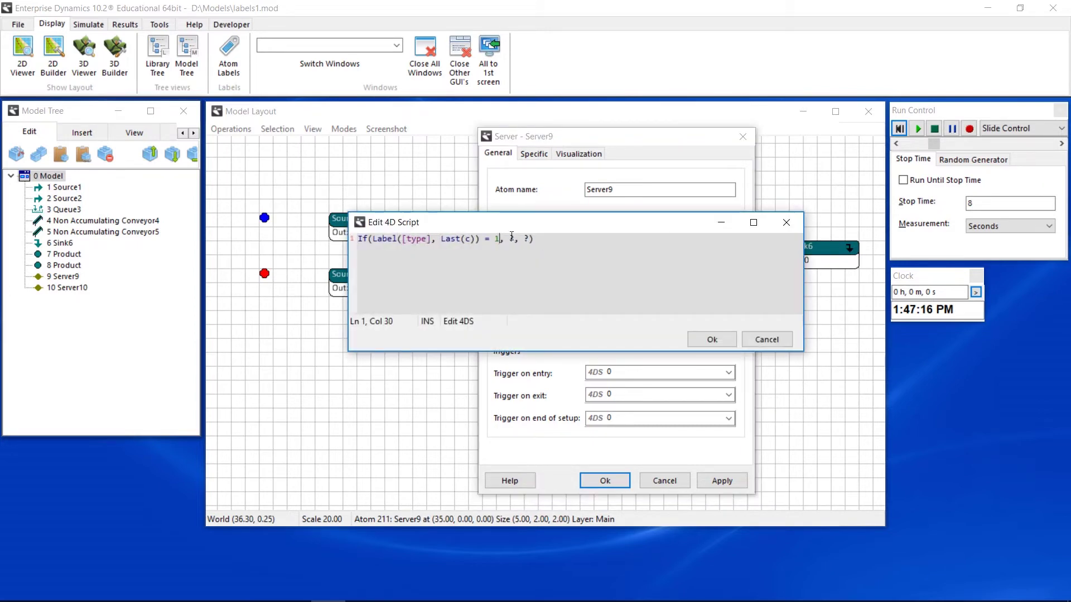
{"action": "double_click", "coordinate": [512, 239]}
{"action": "type", "text": "negexp(6)"}
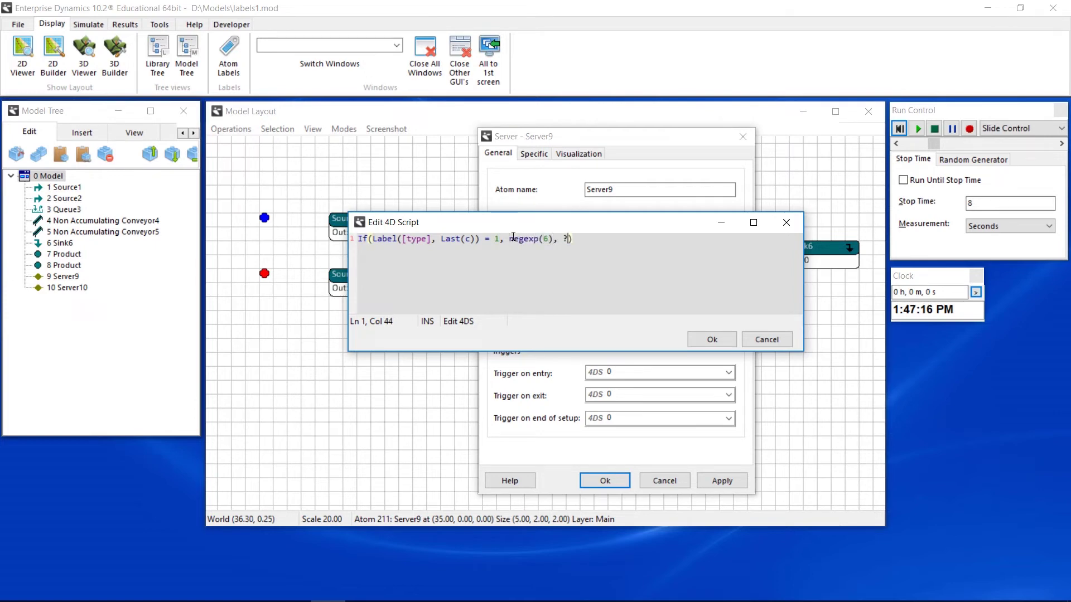
{"action": "key", "text": "BackSpace"}
{"action": "left_click", "coordinate": [712, 339]}
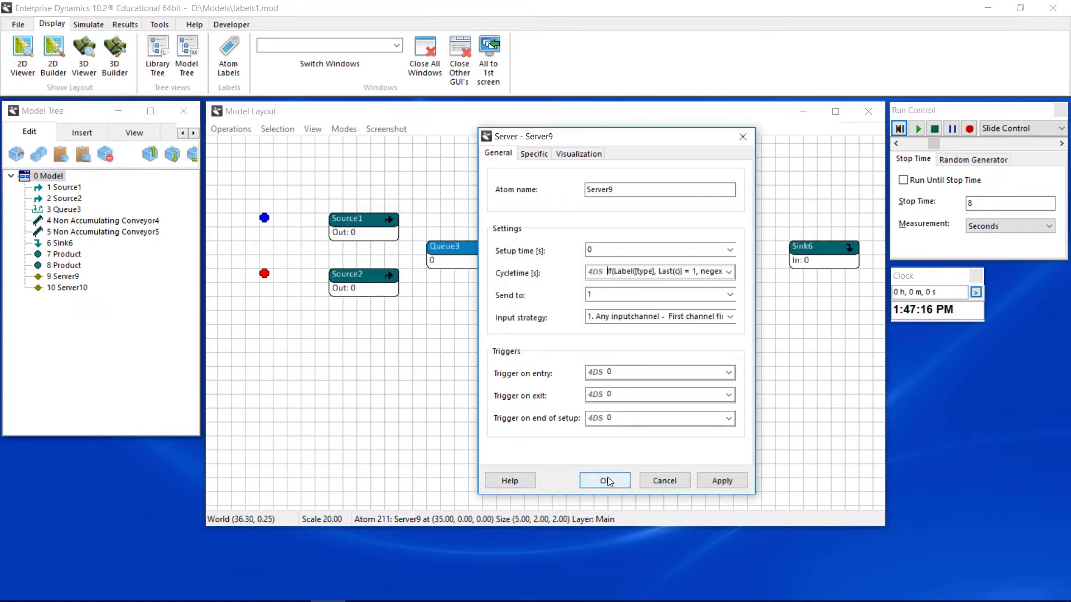
{"action": "left_click", "coordinate": [605, 481]}
{"action": "left_click", "coordinate": [918, 128]}
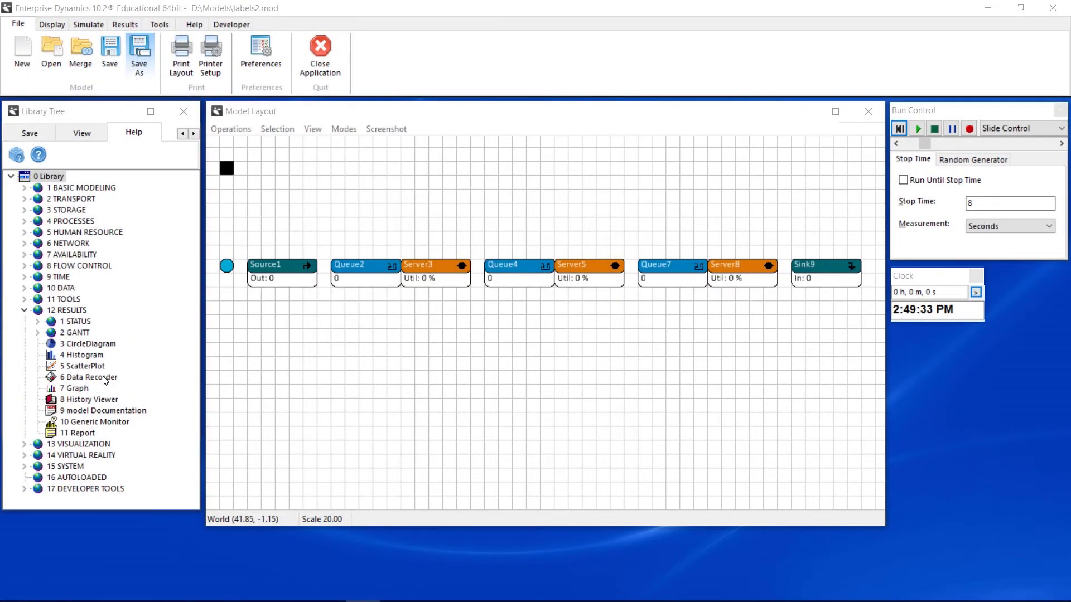
Add a Data Recorder above the product line, show the channels, and connect it between Server5 and Queue7
{"action": "left_click_drag", "start_coordinate": [104, 380], "coordinate": [594, 208]}
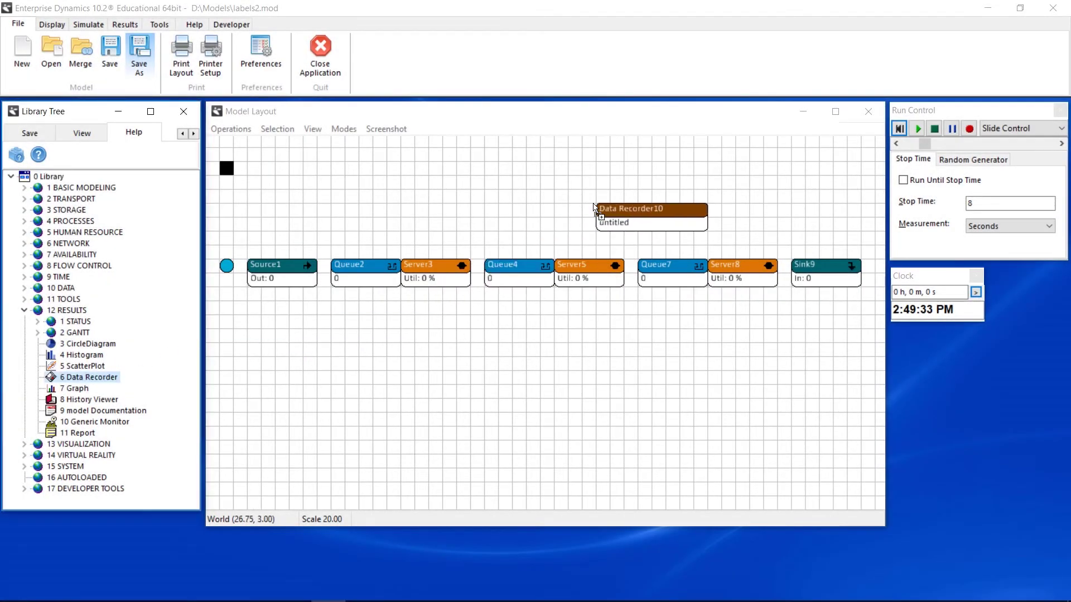
{"action": "left_click", "coordinate": [598, 252]}
{"action": "key", "text": "ctrl+r"}
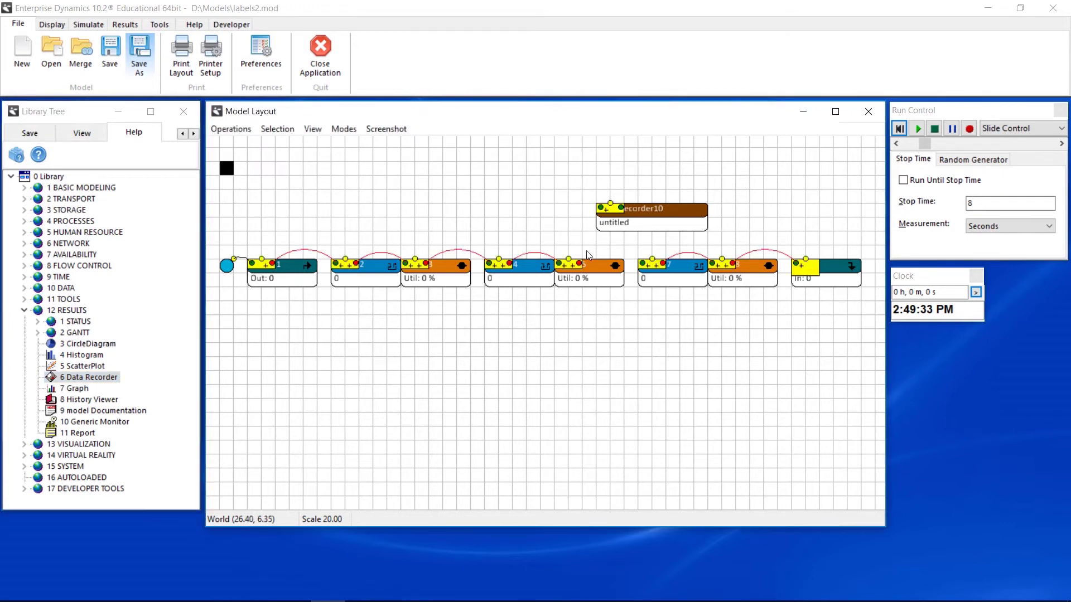
{"action": "mouse_move", "coordinate": [579, 262]}
{"action": "left_mouse_down"}
{"action": "mouse_move", "coordinate": [590, 222]}
{"action": "mouse_move", "coordinate": [622, 211]}
{"action": "mouse_move", "coordinate": [644, 264]}
{"action": "left_mouse_up"}
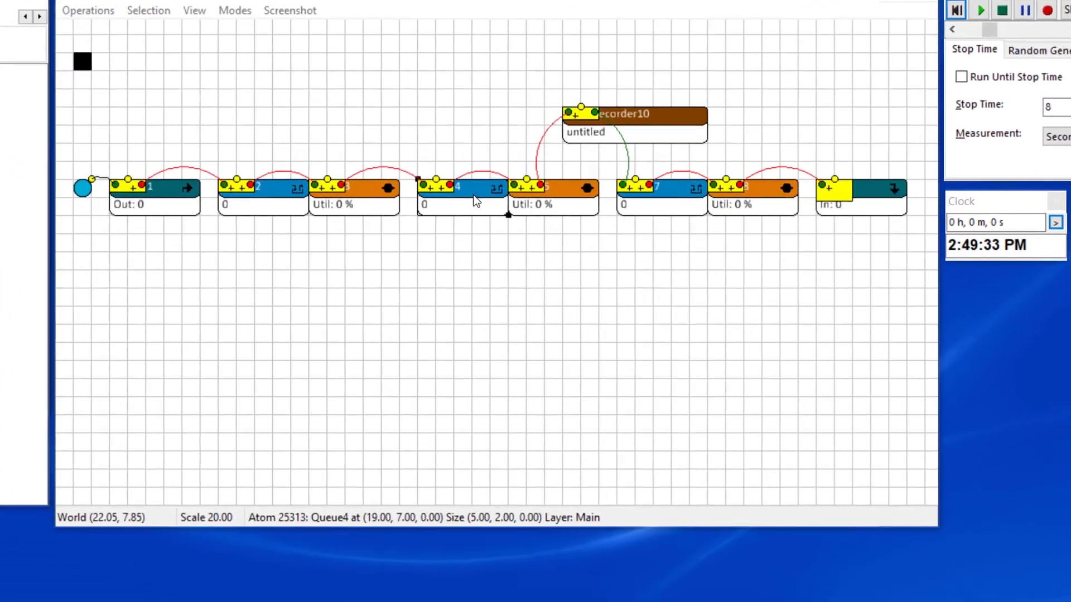
Set Queue4's Trigger on entry to Label([LabelTime], i) := Time
{"action": "double_click", "coordinate": [529, 275]}
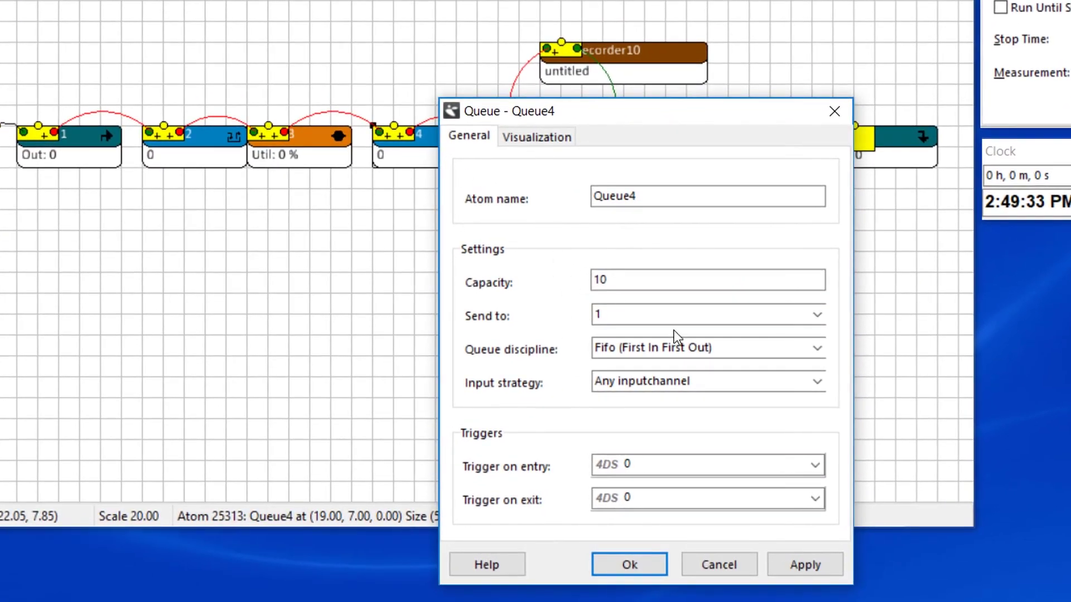
{"action": "left_click", "coordinate": [816, 466]}
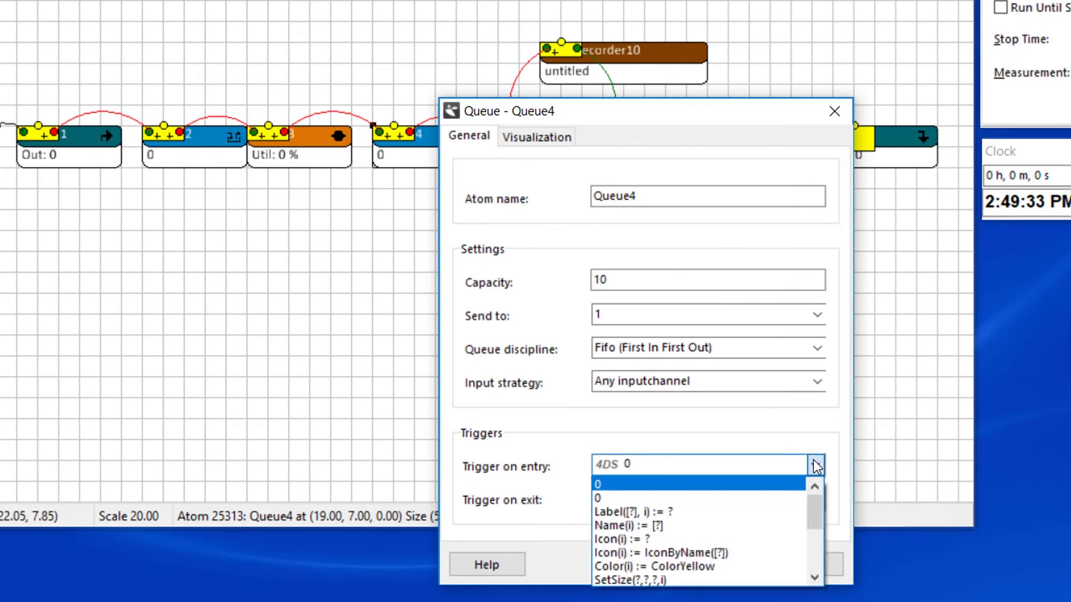
{"action": "left_click_drag", "start_coordinate": [818, 504], "coordinate": [820, 564]}
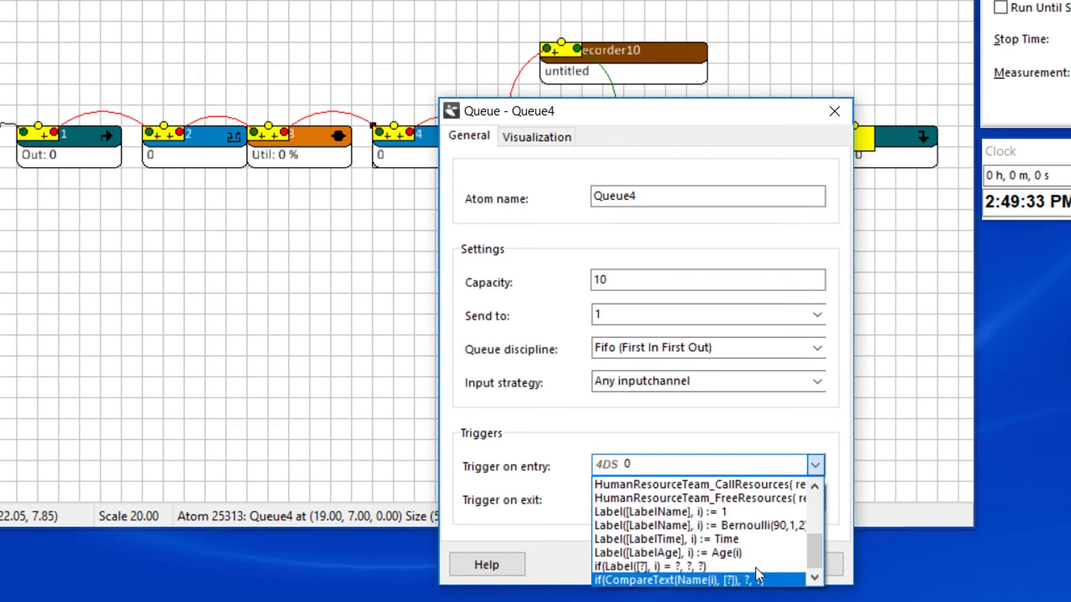
{"action": "left_click", "coordinate": [738, 540]}
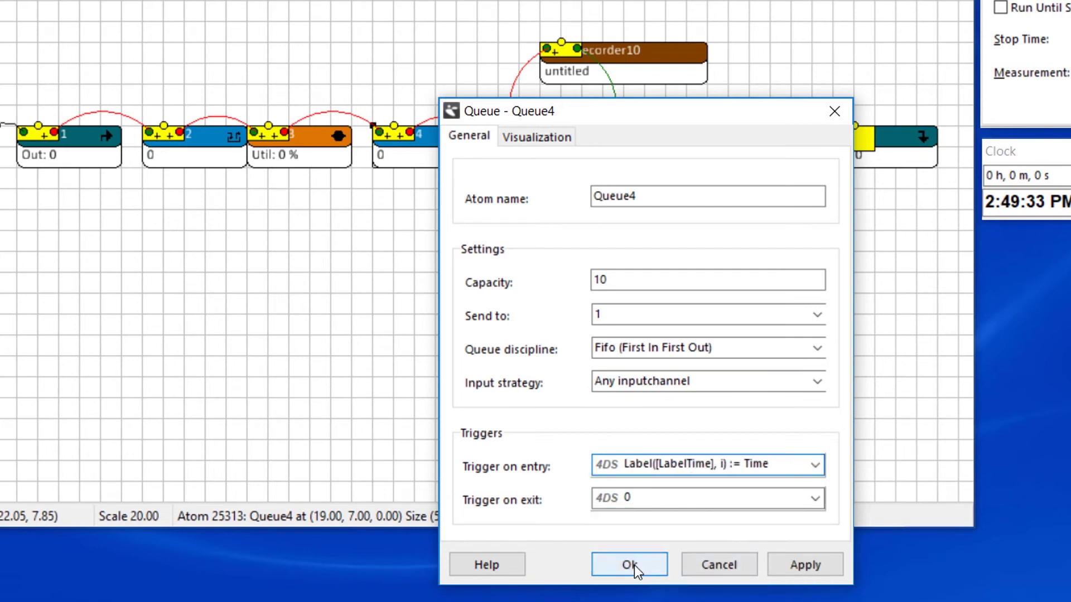
{"action": "left_click", "coordinate": [629, 564]}
Add a variable named Leadtime to the Data Recorder with expression 4, lead time from time defined in label
{"action": "double_click", "coordinate": [627, 61]}
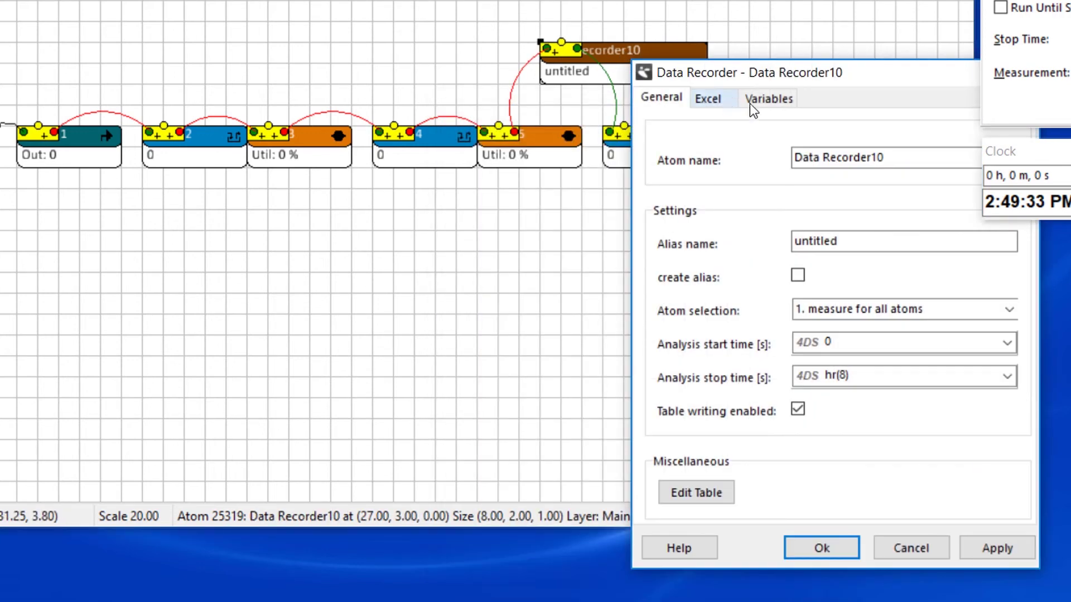
{"action": "left_click", "coordinate": [769, 99]}
{"action": "left_click", "coordinate": [798, 367]}
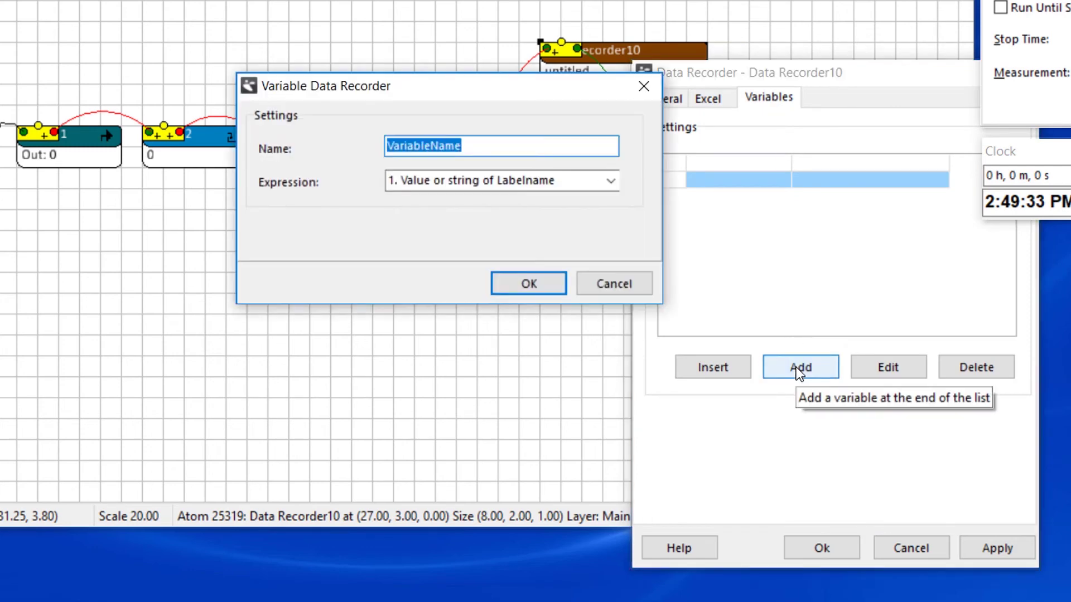
{"action": "type", "text": "Leadtime"}
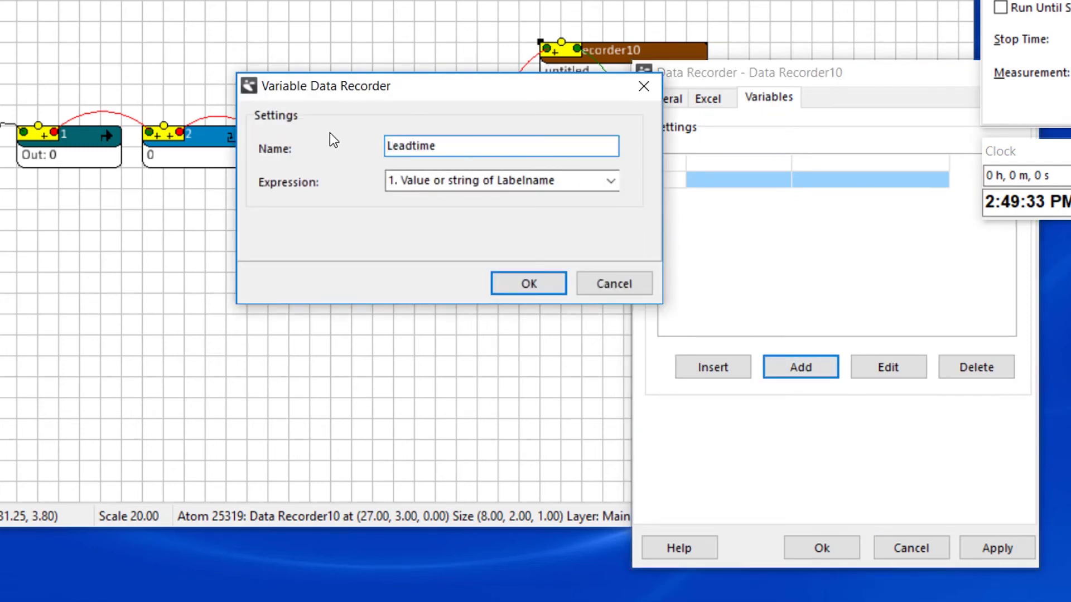
{"action": "left_click", "coordinate": [611, 181]}
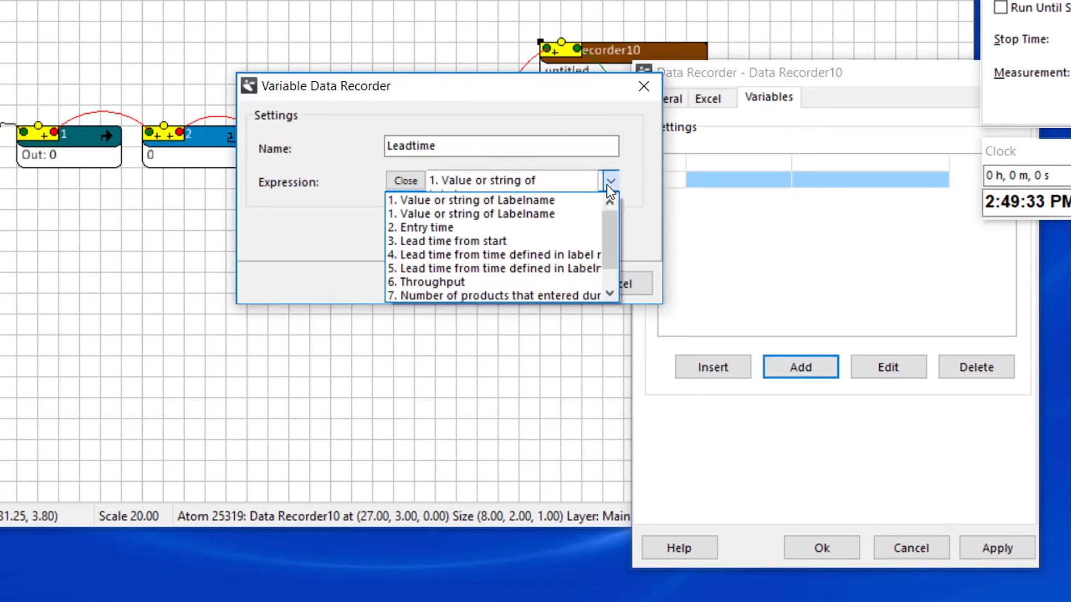
{"action": "left_click", "coordinate": [554, 255]}
{"action": "left_click", "coordinate": [533, 281]}
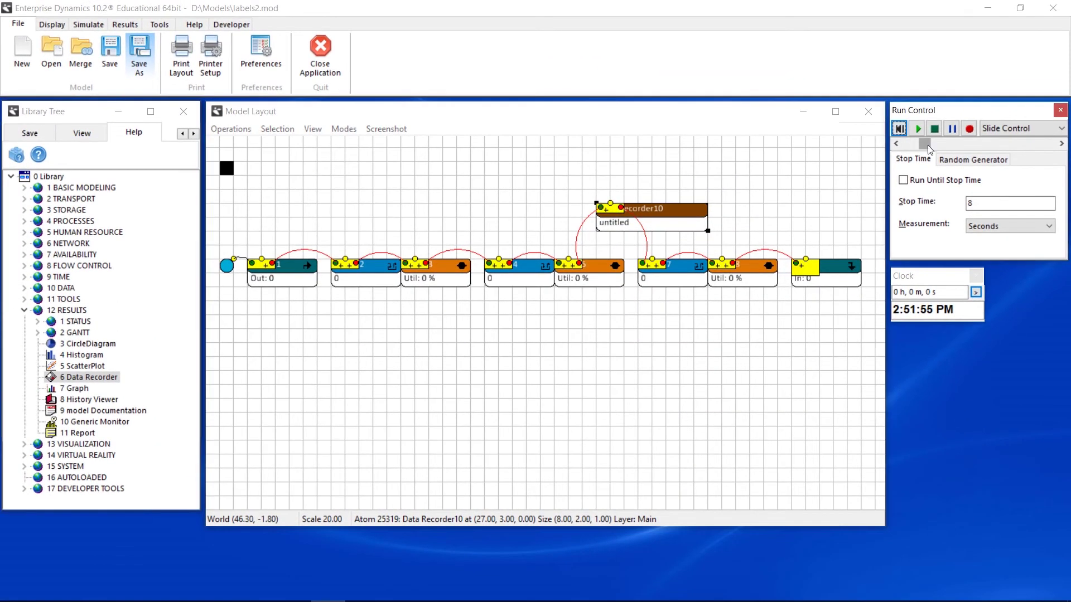
Run the simulation, inspect the Leadtime values in the Data Recorder's table, and close the table
{"action": "left_click", "coordinate": [919, 129]}
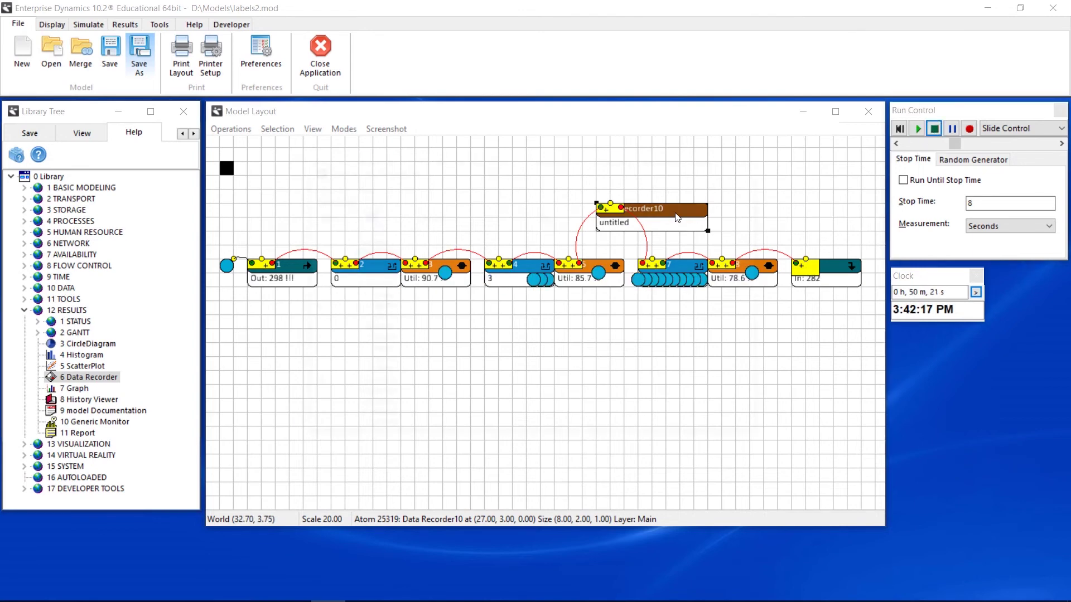
{"action": "double_click", "coordinate": [677, 213]}
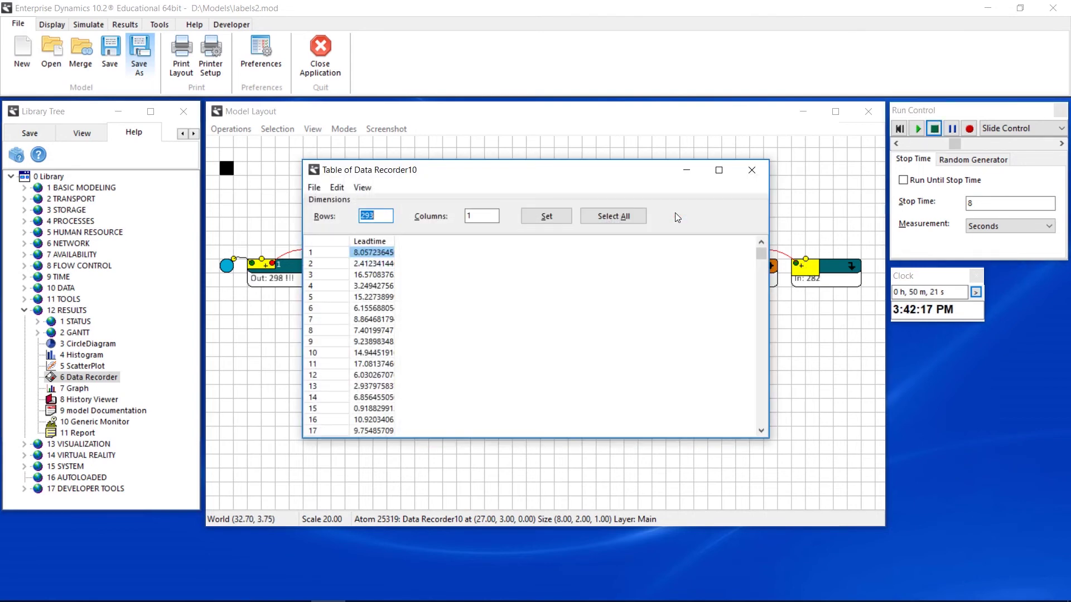
{"action": "left_click", "coordinate": [751, 170]}
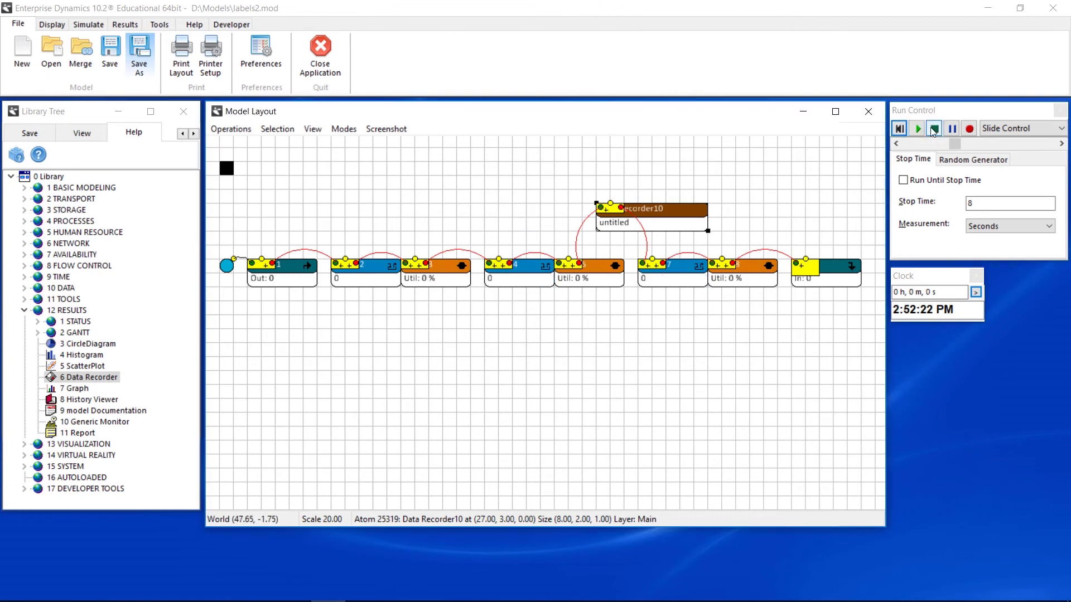
Set Server3's Trigger on entry to the 4D script inc(label([valCount],c))
{"action": "double_click", "coordinate": [445, 270]}
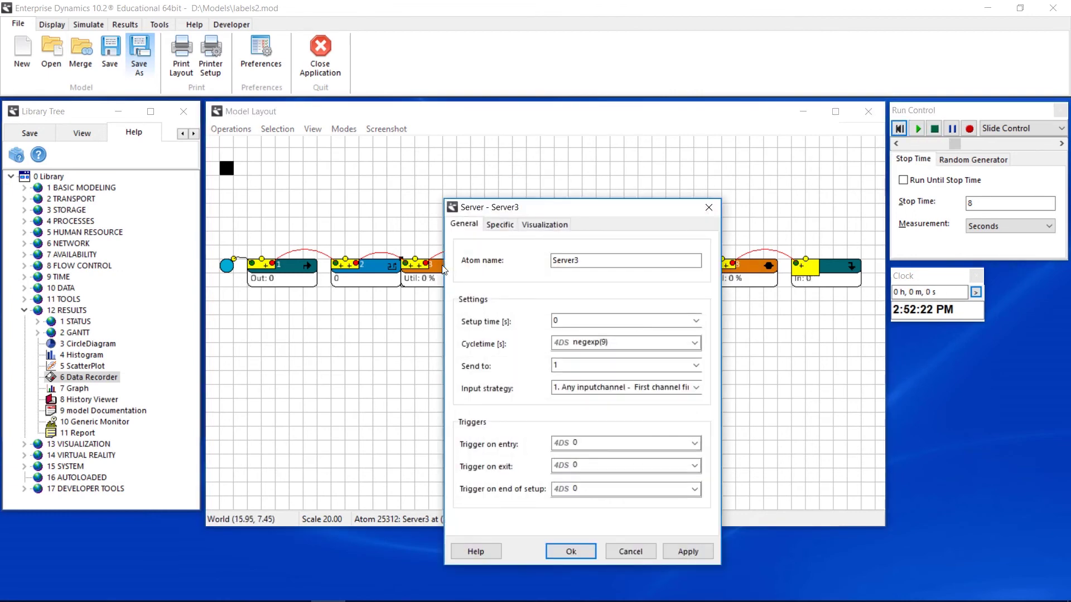
{"action": "left_click", "coordinate": [600, 444]}
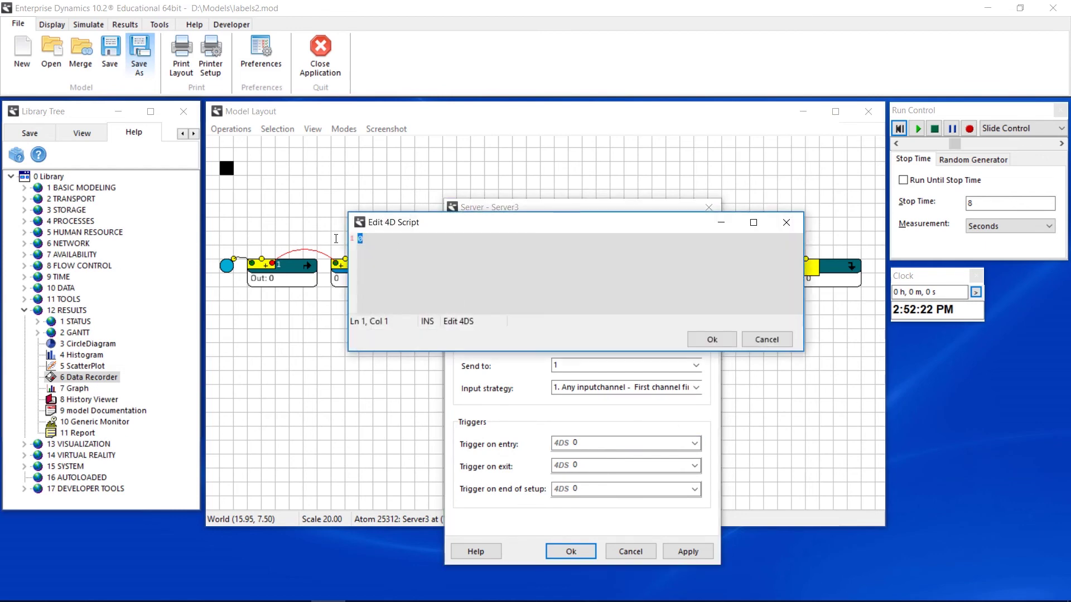
{"action": "type", "text": "inc(label([valCount]"}
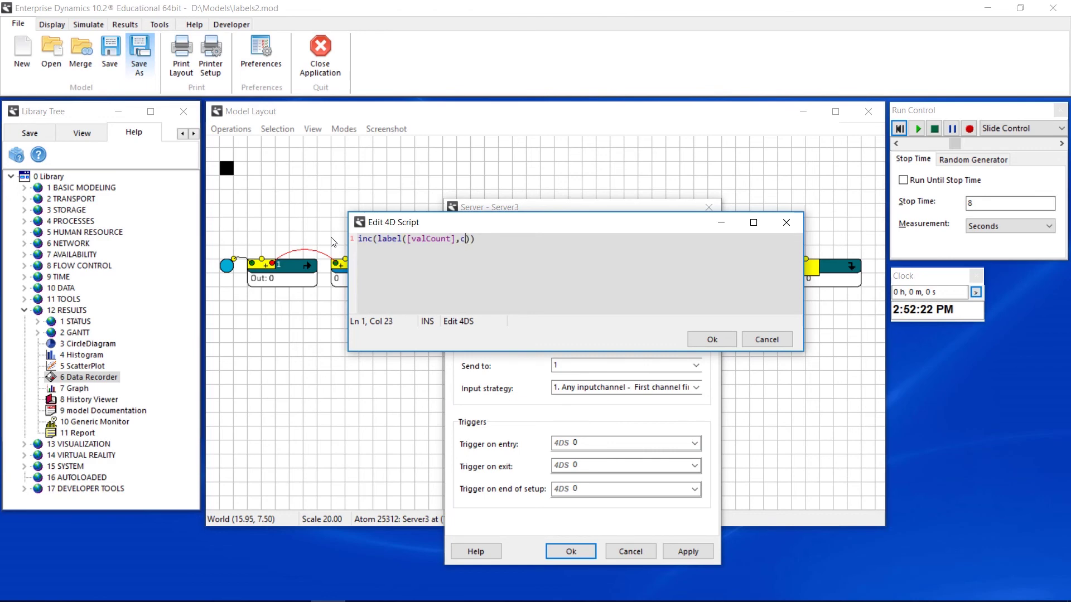
{"action": "type", "text": ",c"}
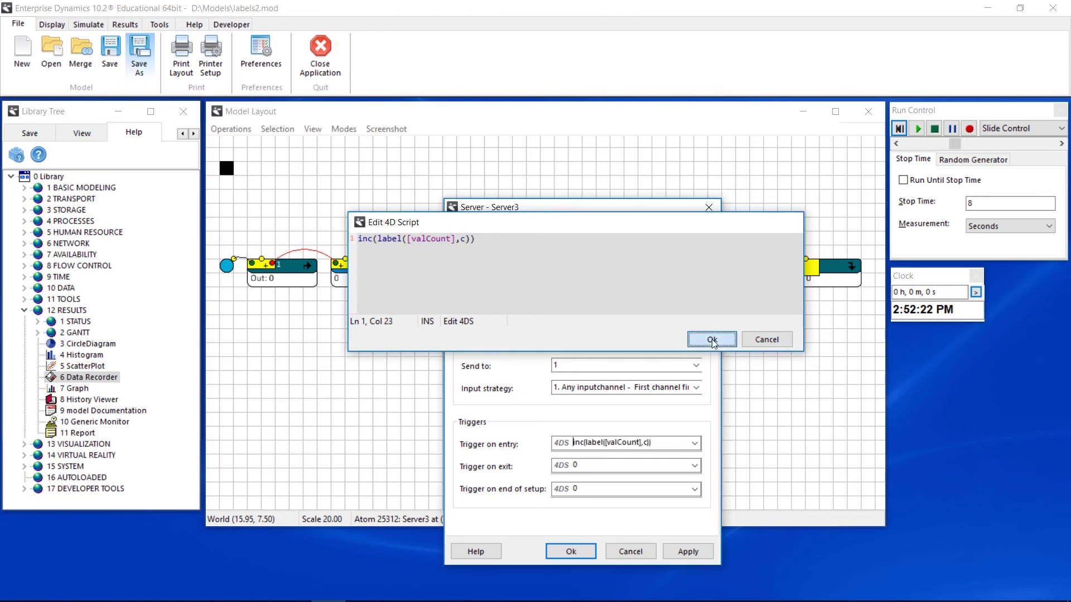
{"action": "left_click", "coordinate": [711, 340]}
{"action": "left_click", "coordinate": [575, 550]}
Run and stop the simulation, and show the atom labels table to check Server3's valCount label
{"action": "left_click", "coordinate": [917, 129]}
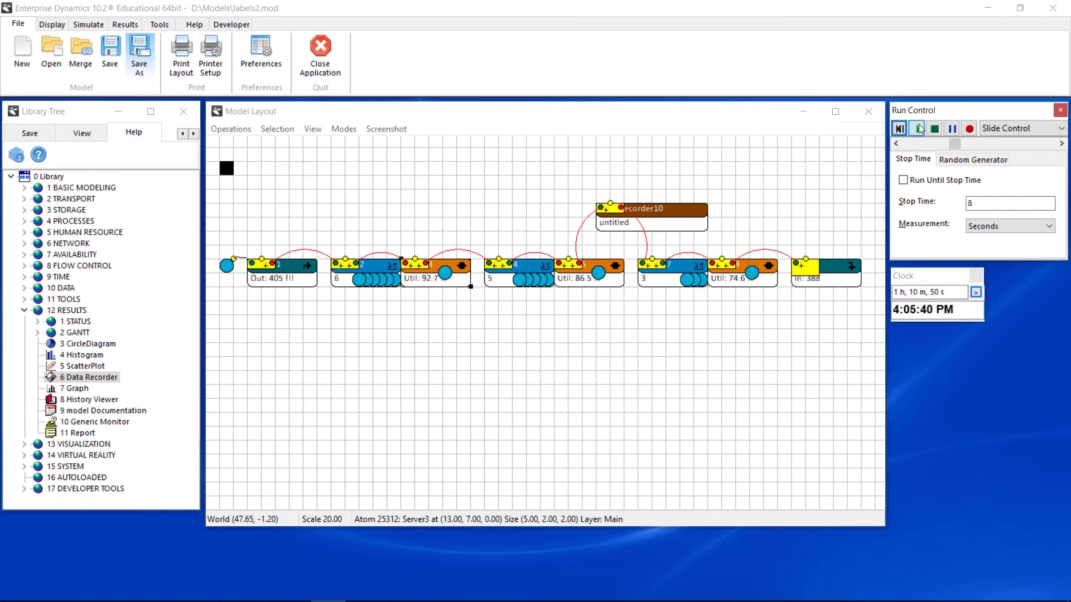
{"action": "left_click", "coordinate": [933, 129]}
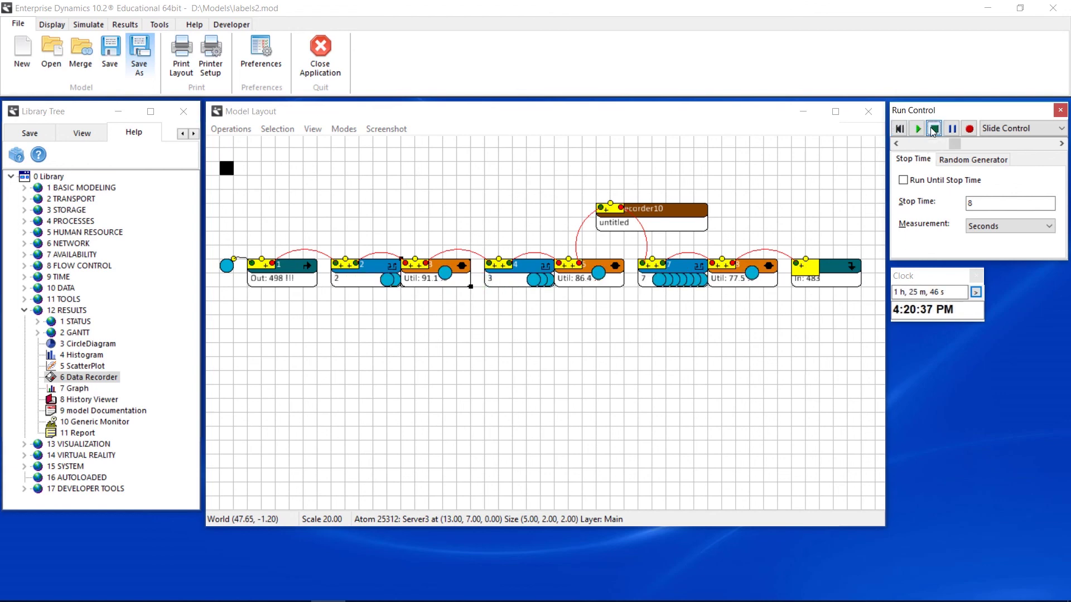
{"action": "left_click", "coordinate": [52, 24]}
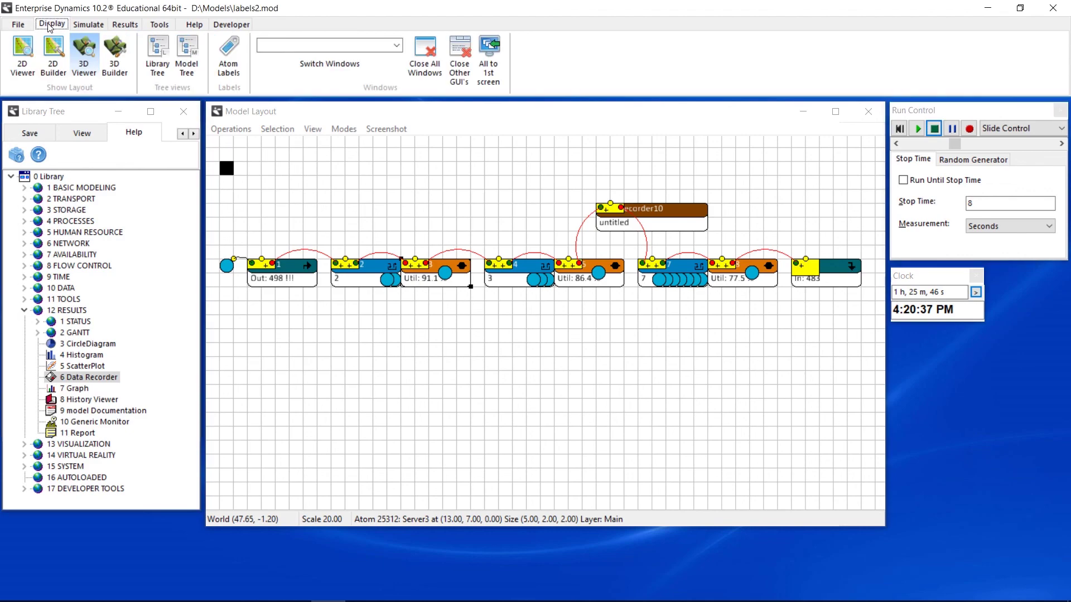
{"action": "left_click", "coordinate": [226, 58]}
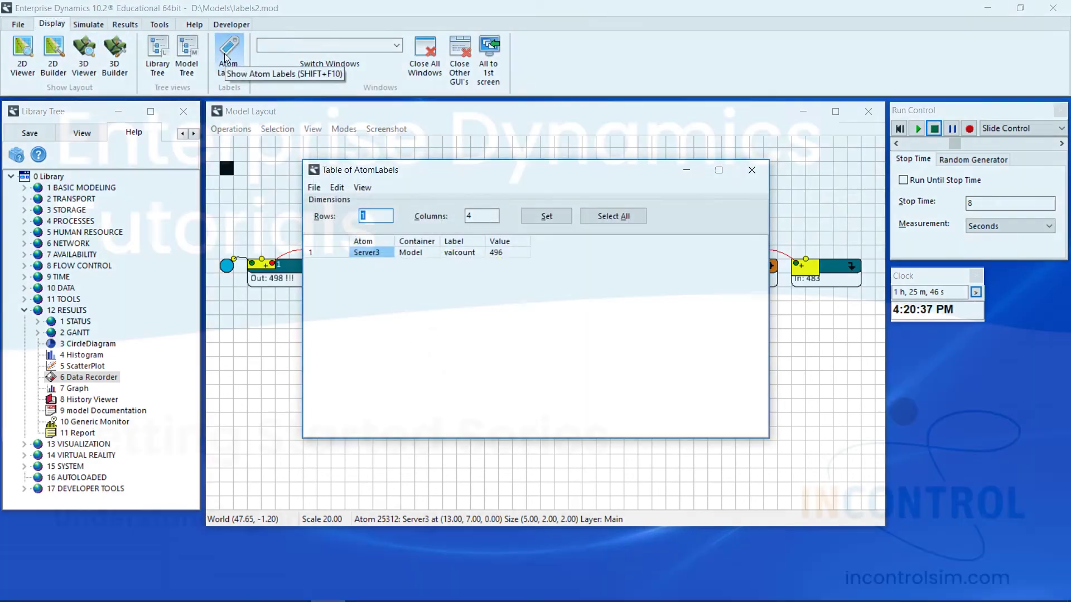